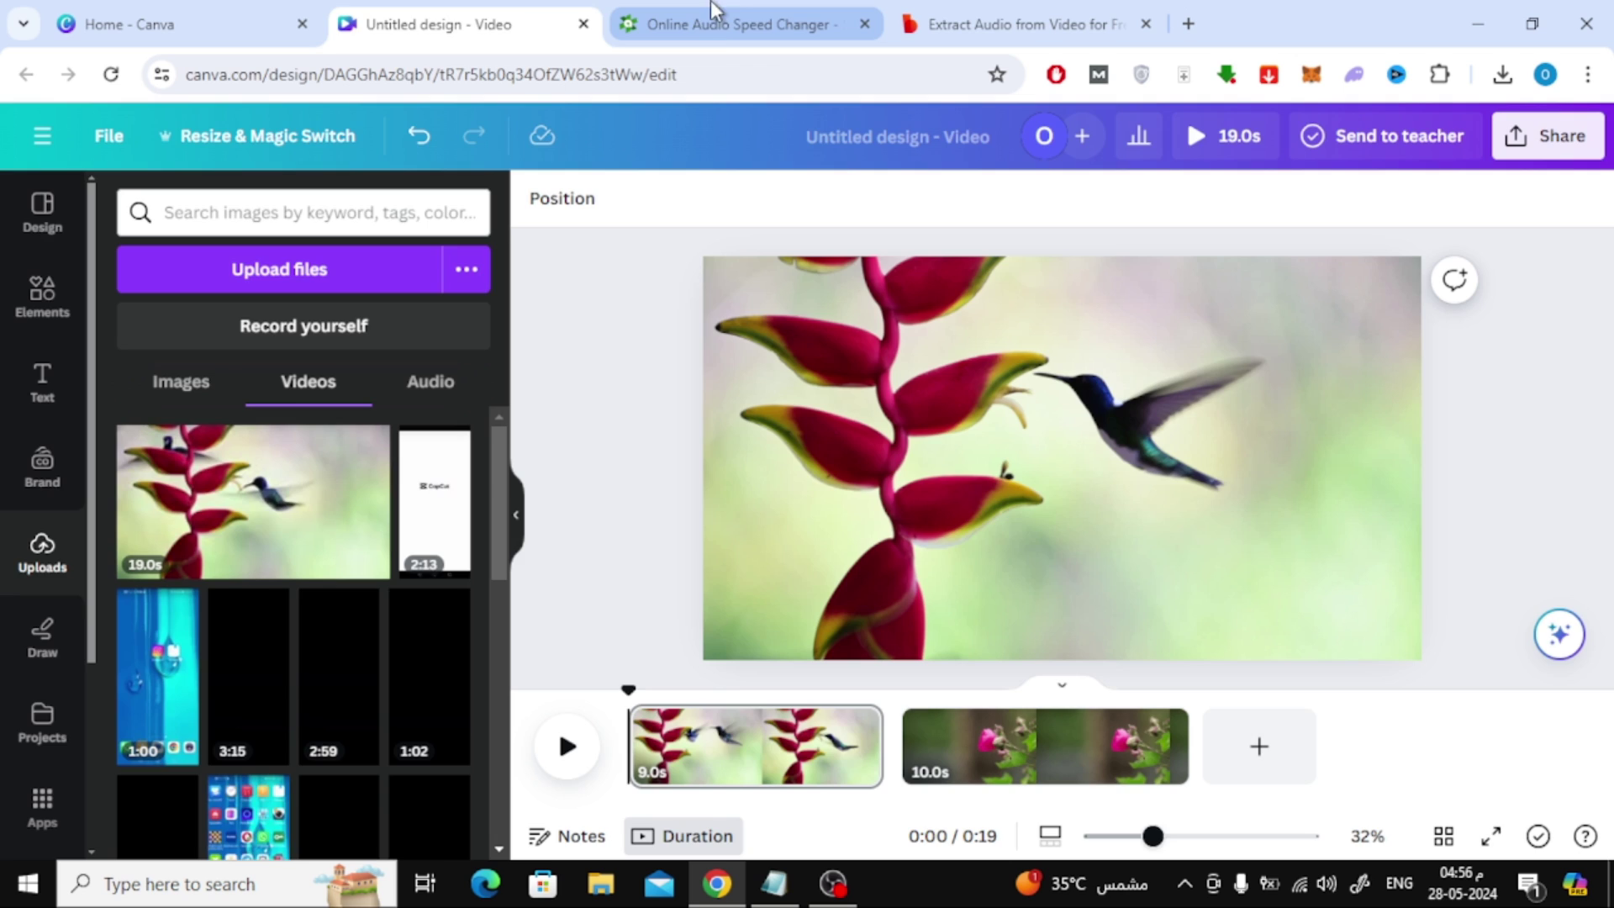
Switch to the AudioTrimmer Online Audio Speed Changer page beside the Canva design.
{"action": "left_click", "coordinate": [713, 25]}
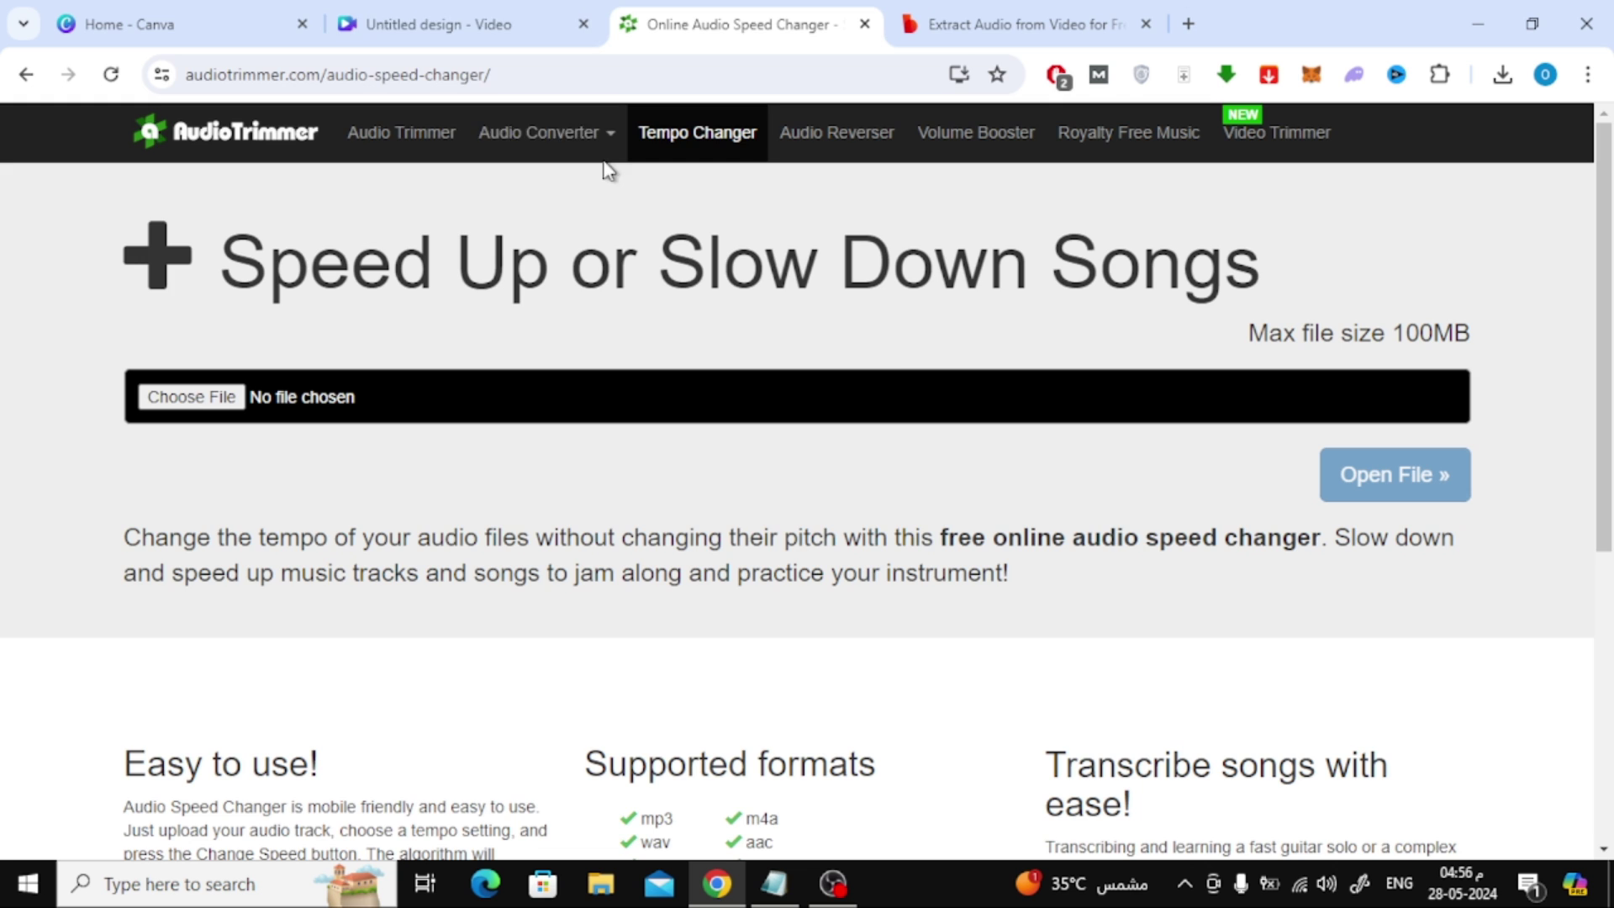
From the Canva home page, create a new blank Video design by searching 'v'.
{"action": "left_click", "coordinate": [521, 12]}
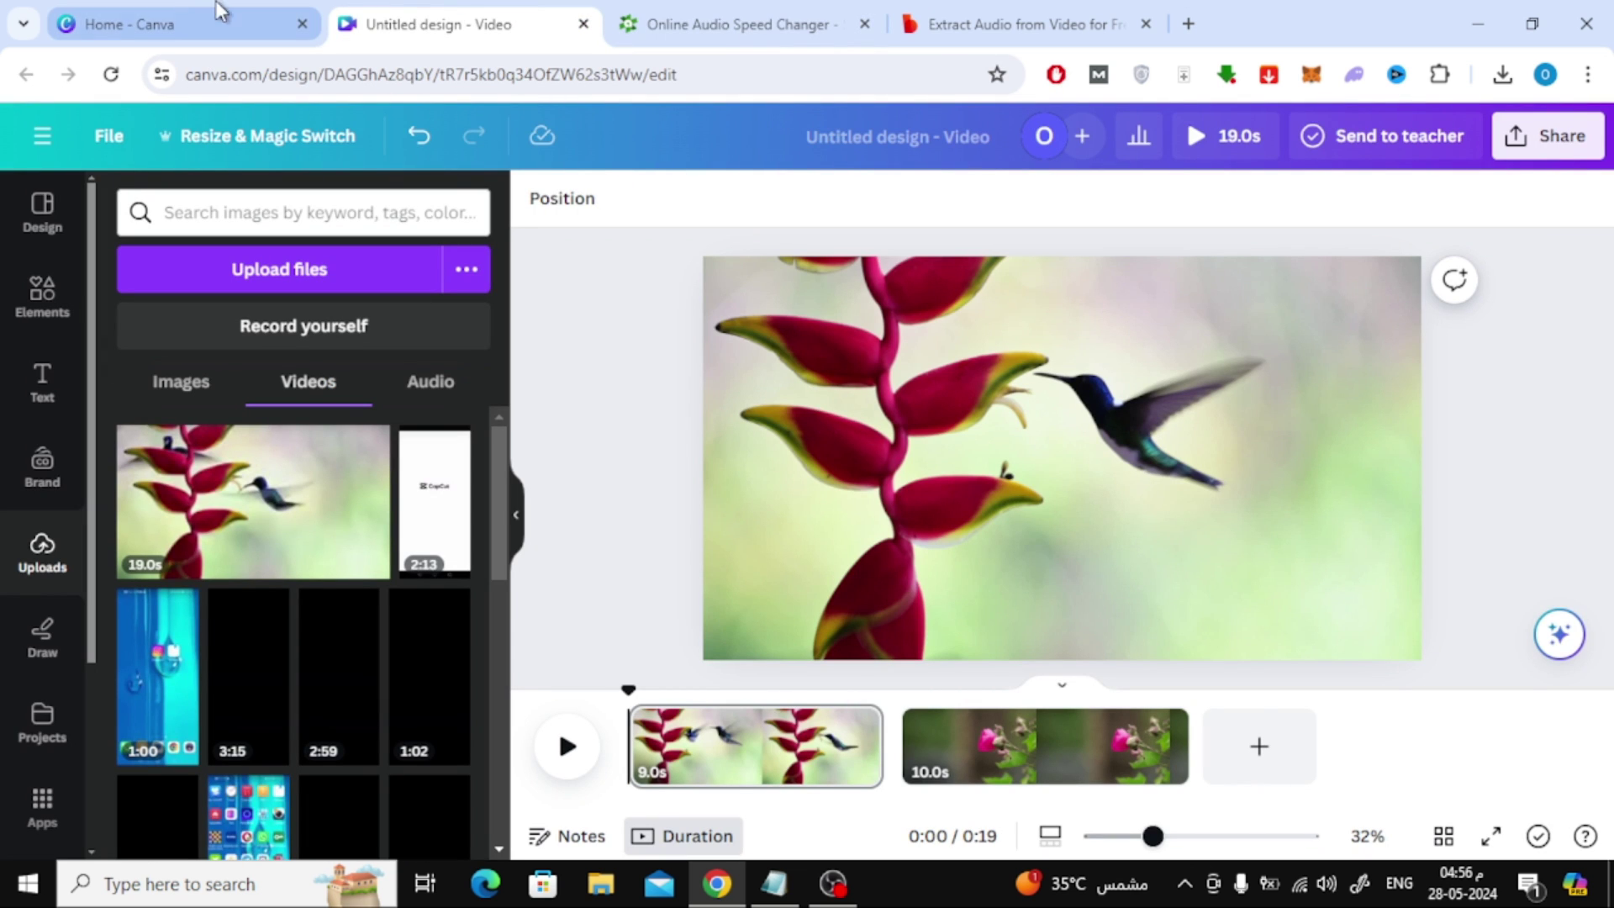
{"action": "left_click", "coordinate": [191, 12]}
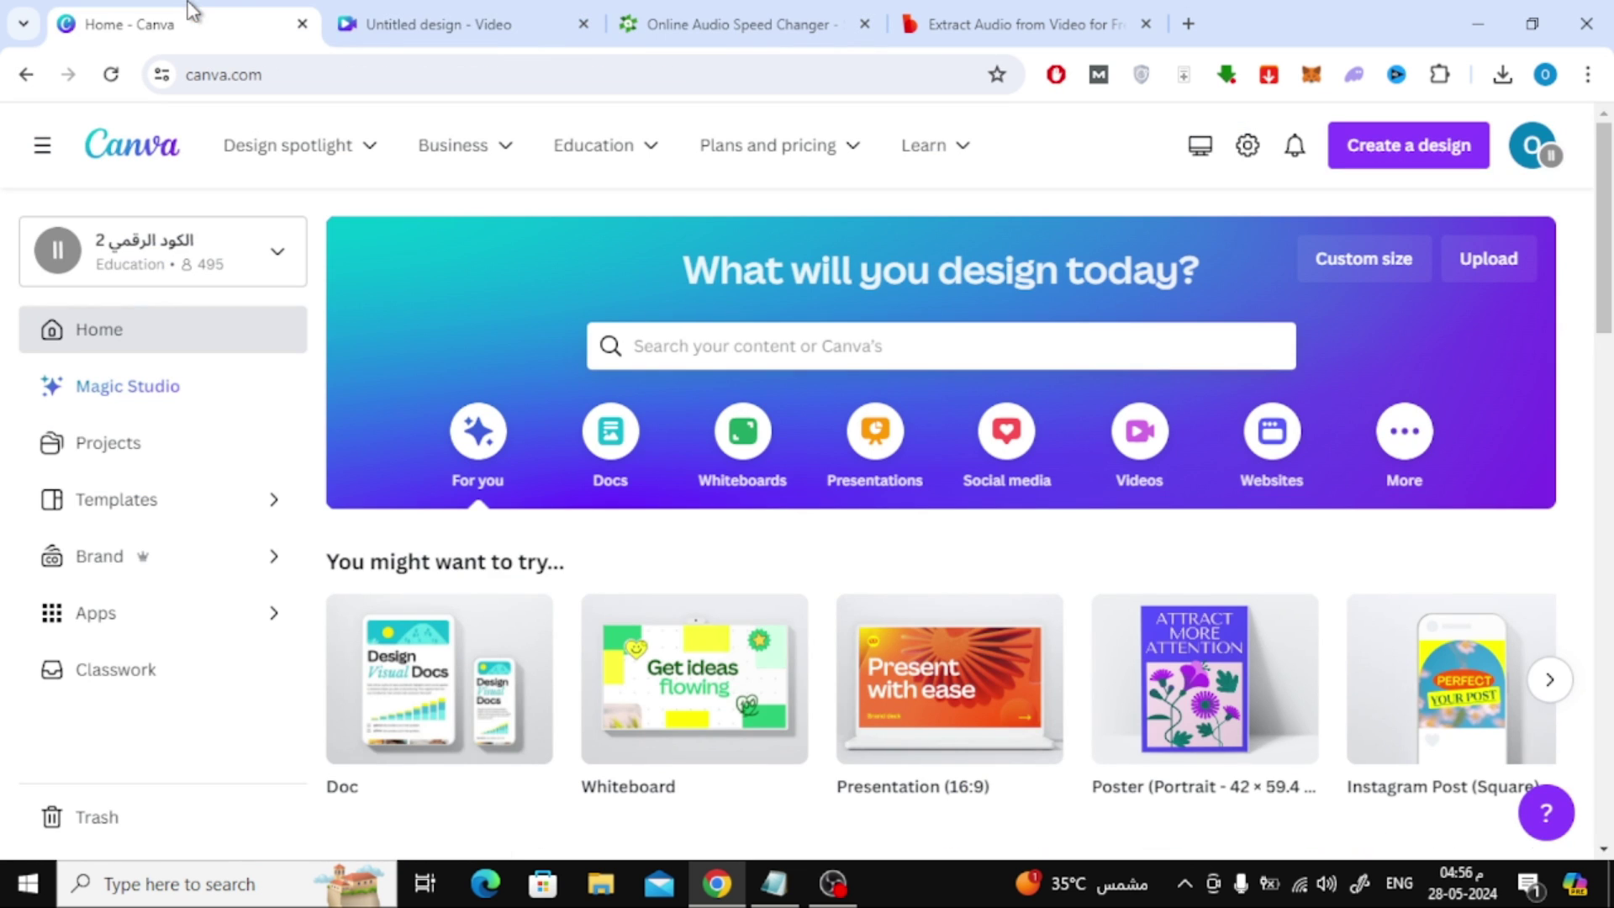
{"action": "left_click", "coordinate": [1400, 165]}
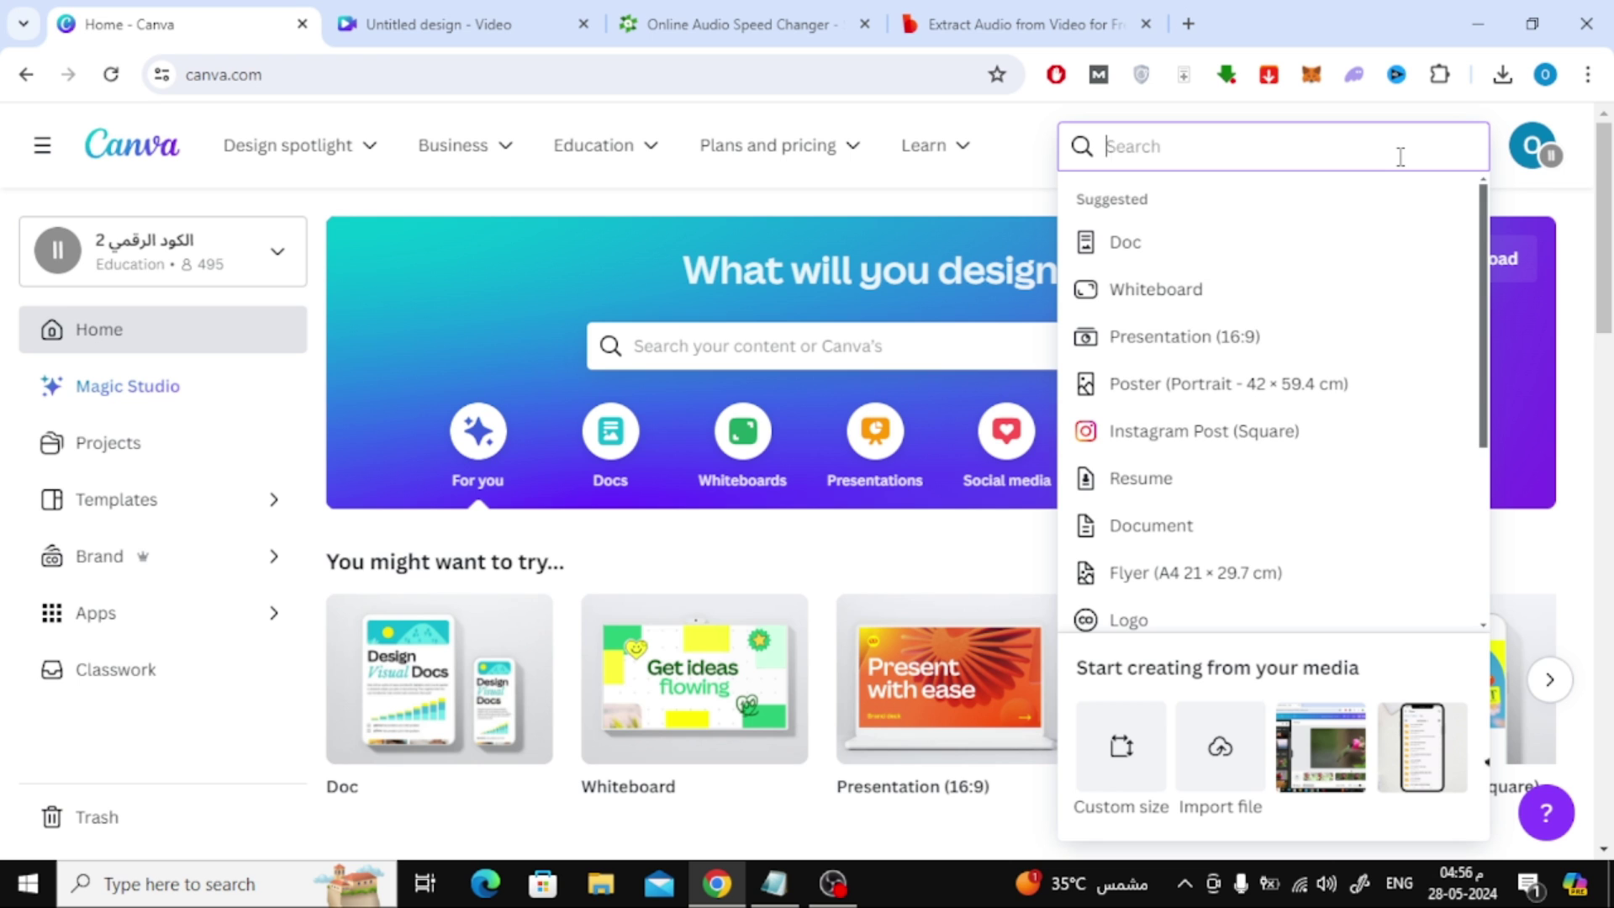
{"action": "type", "text": "v"}
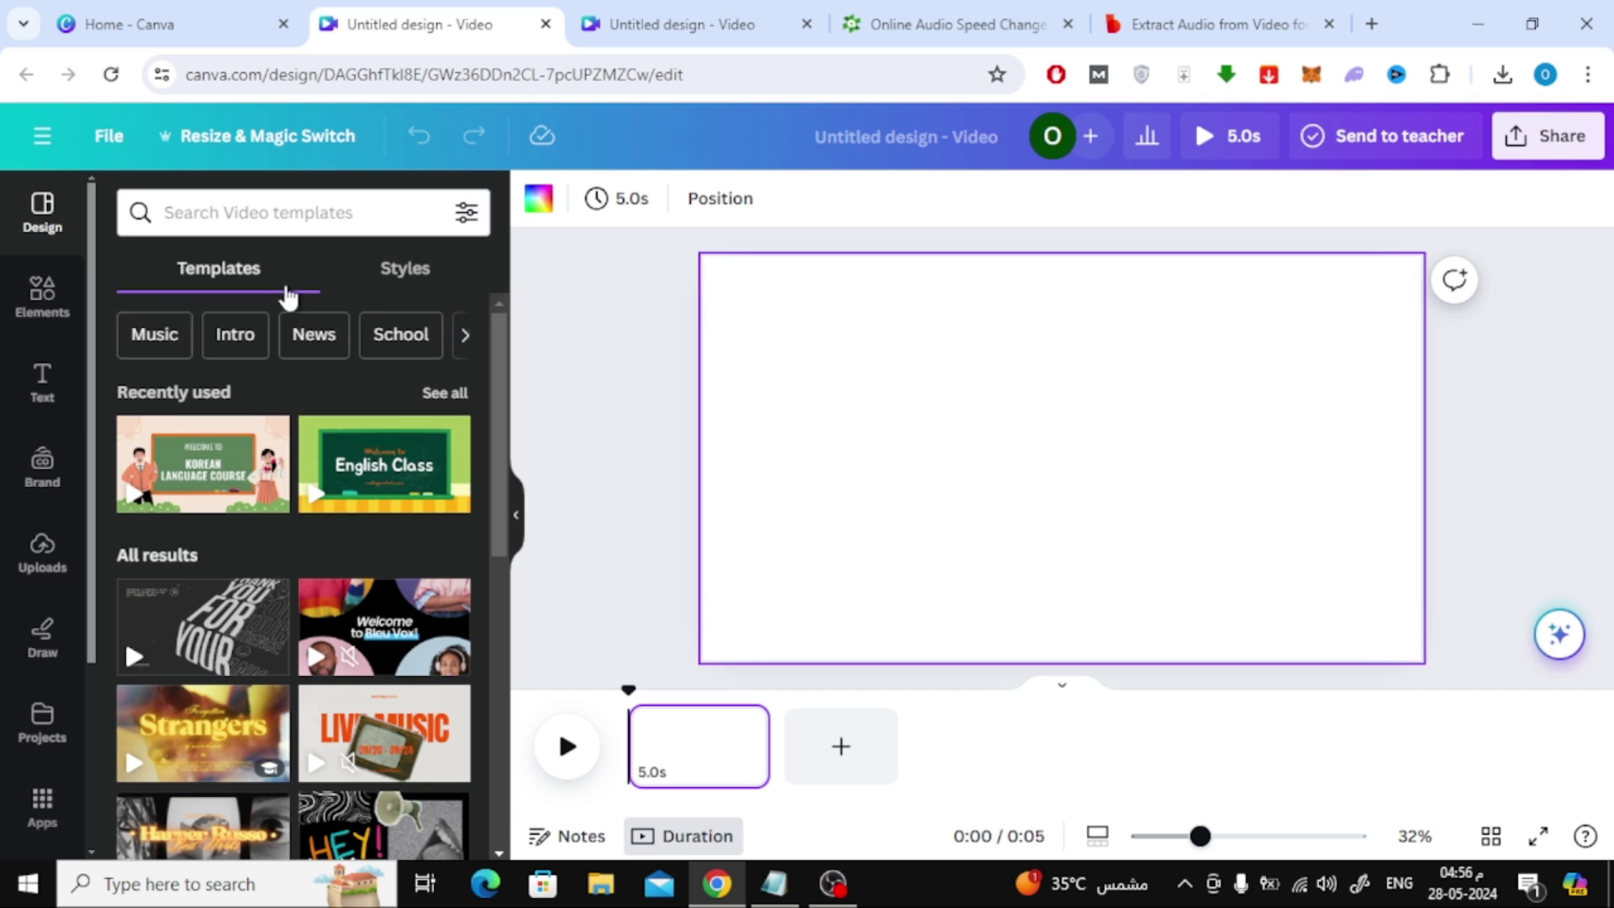
Browse the Elements audio library to the full Piano music collection.
{"action": "left_click", "coordinate": [44, 304]}
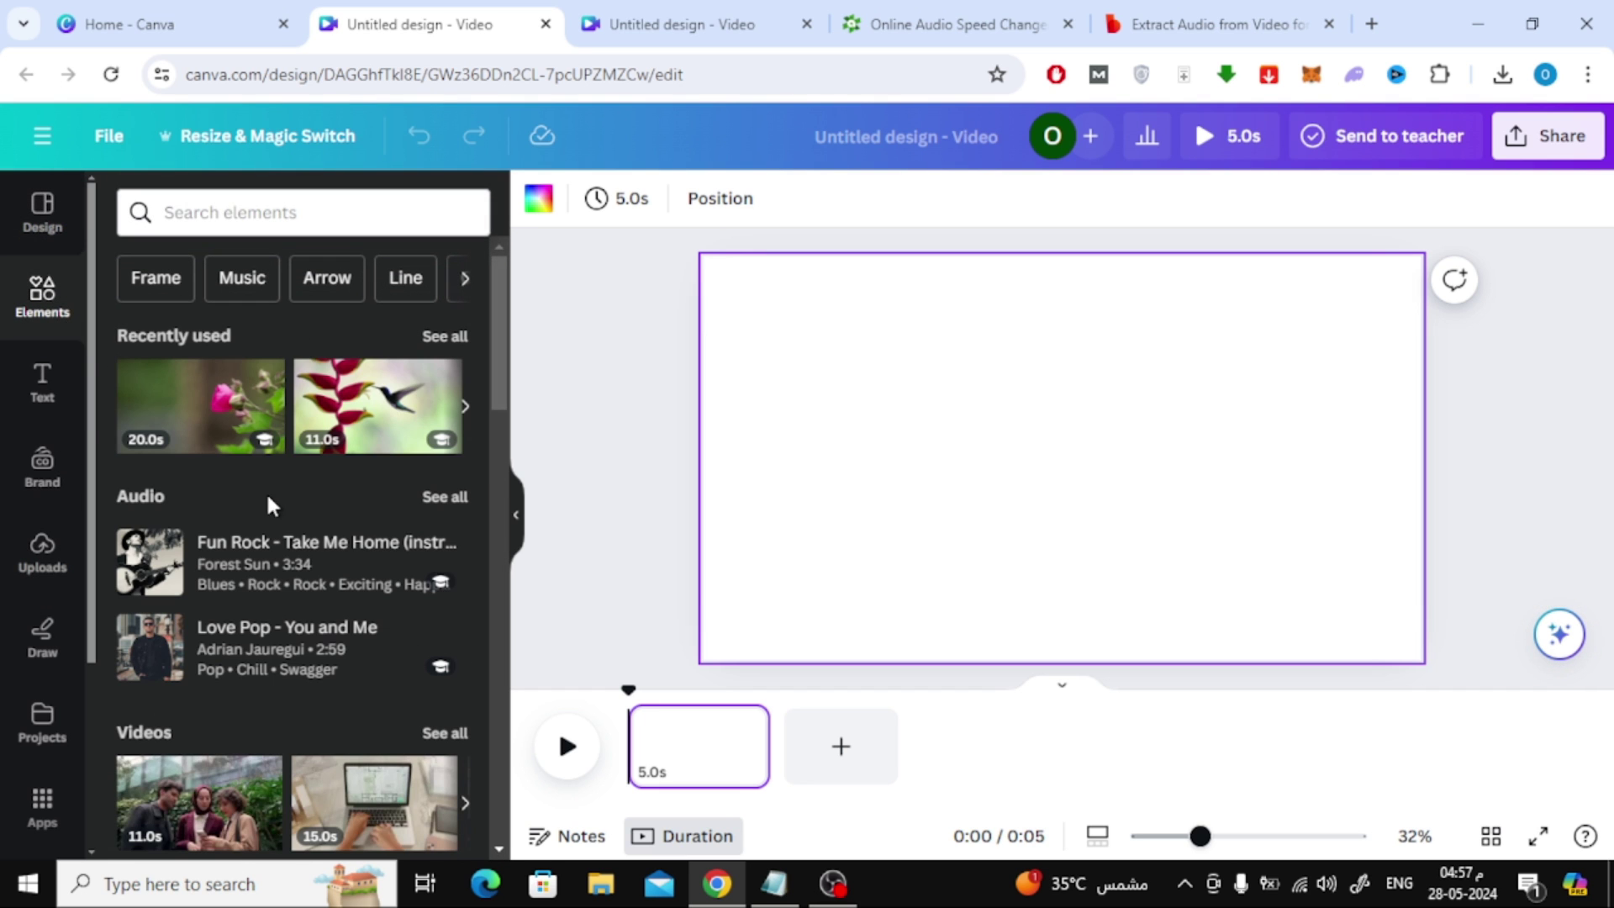
{"action": "left_click", "coordinate": [444, 498]}
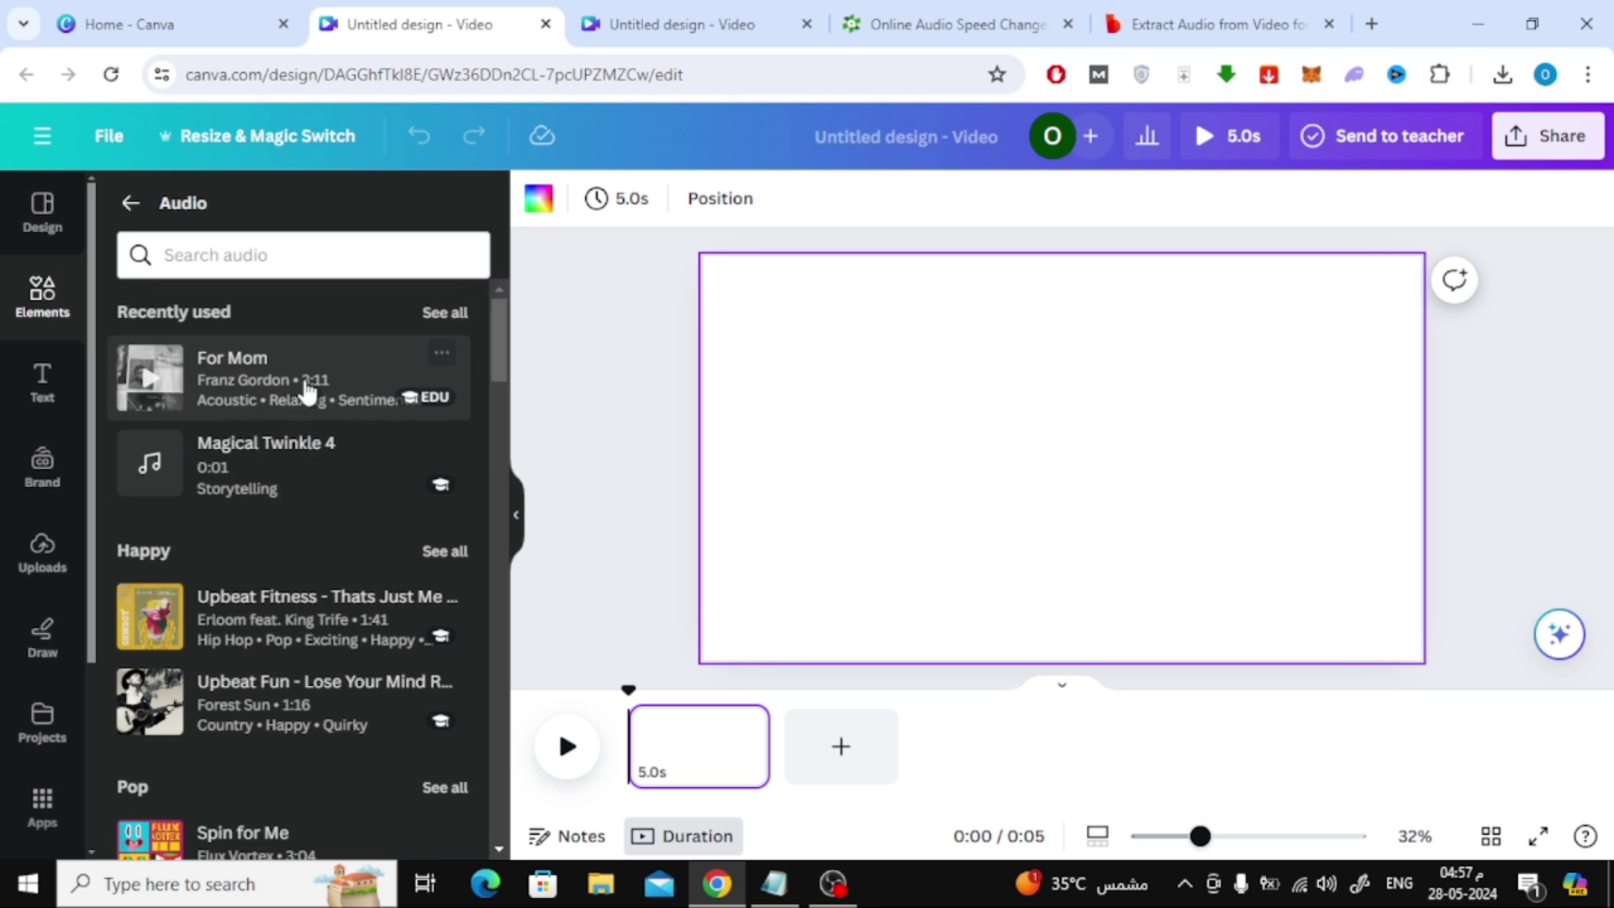
{"action": "scroll", "coordinate": [302, 420], "scroll_direction": "down", "scroll_amount": 3}
{"action": "scroll", "coordinate": [300, 465], "scroll_direction": "down", "scroll_amount": 7}
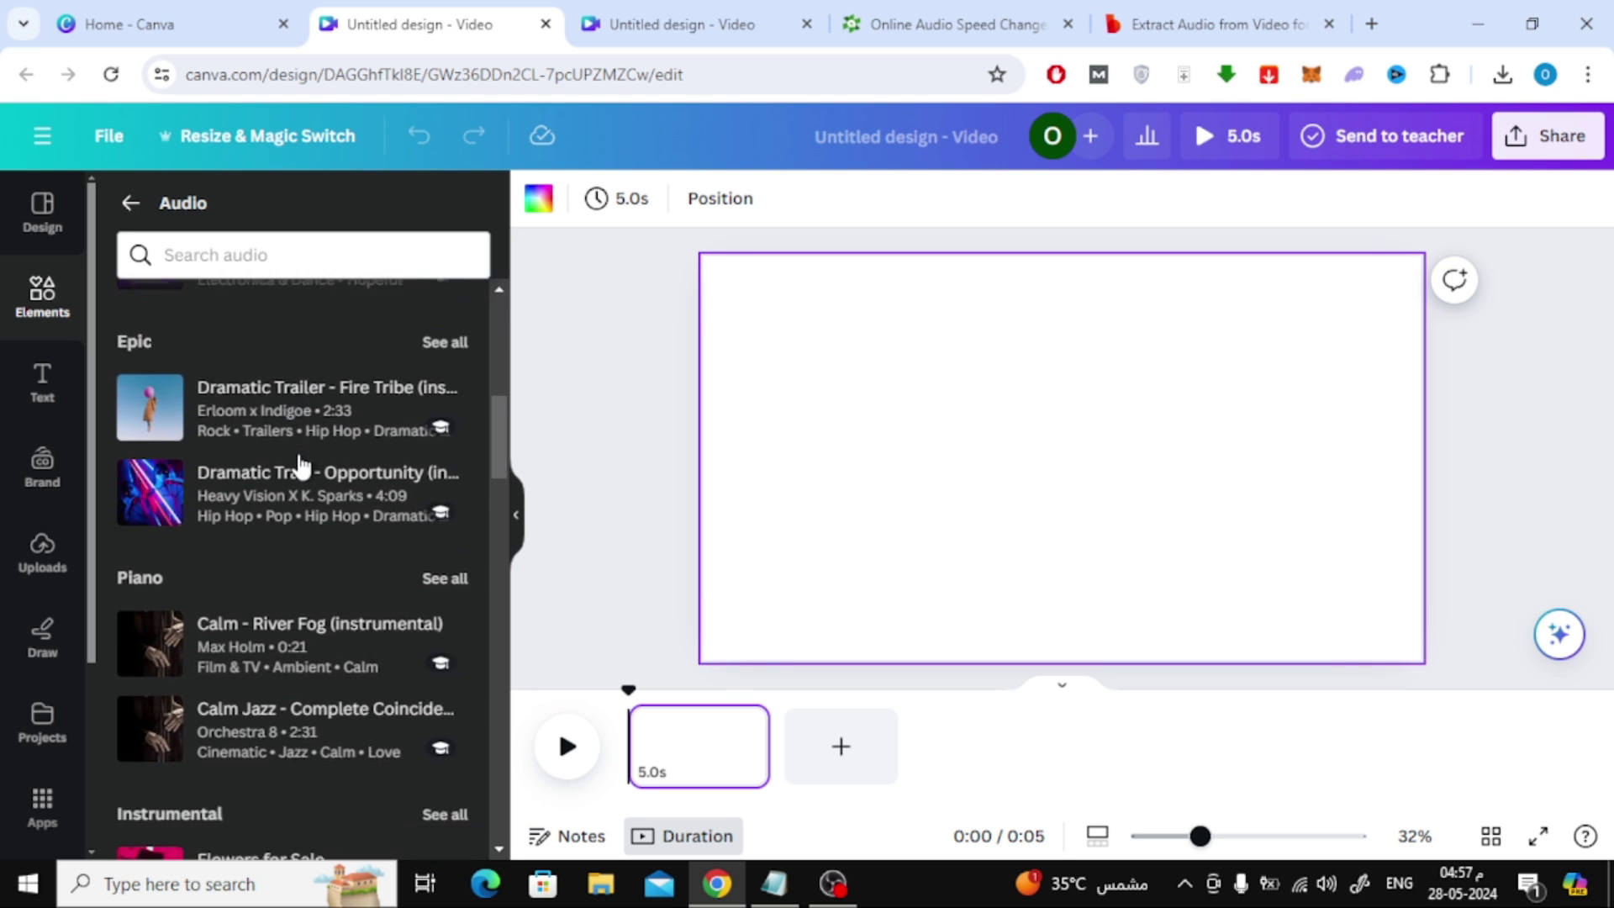
{"action": "left_click", "coordinate": [443, 434]}
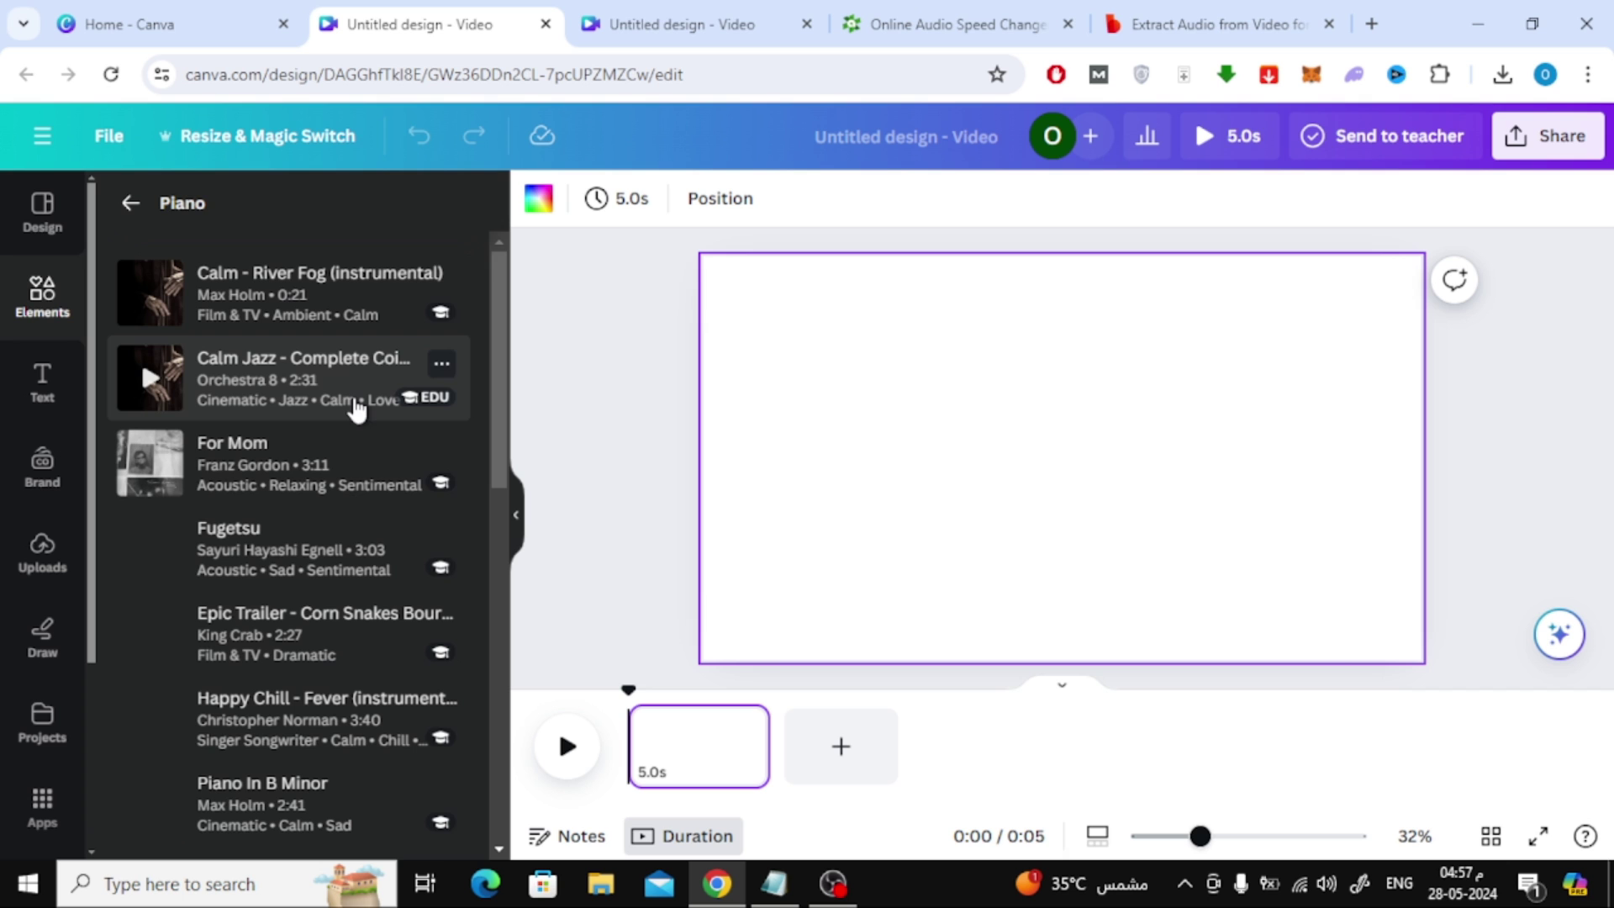
Add the piano track 'Transition (Stripped Mix)' beneath the video page.
{"action": "scroll", "coordinate": [359, 485], "scroll_direction": "down", "scroll_amount": 4}
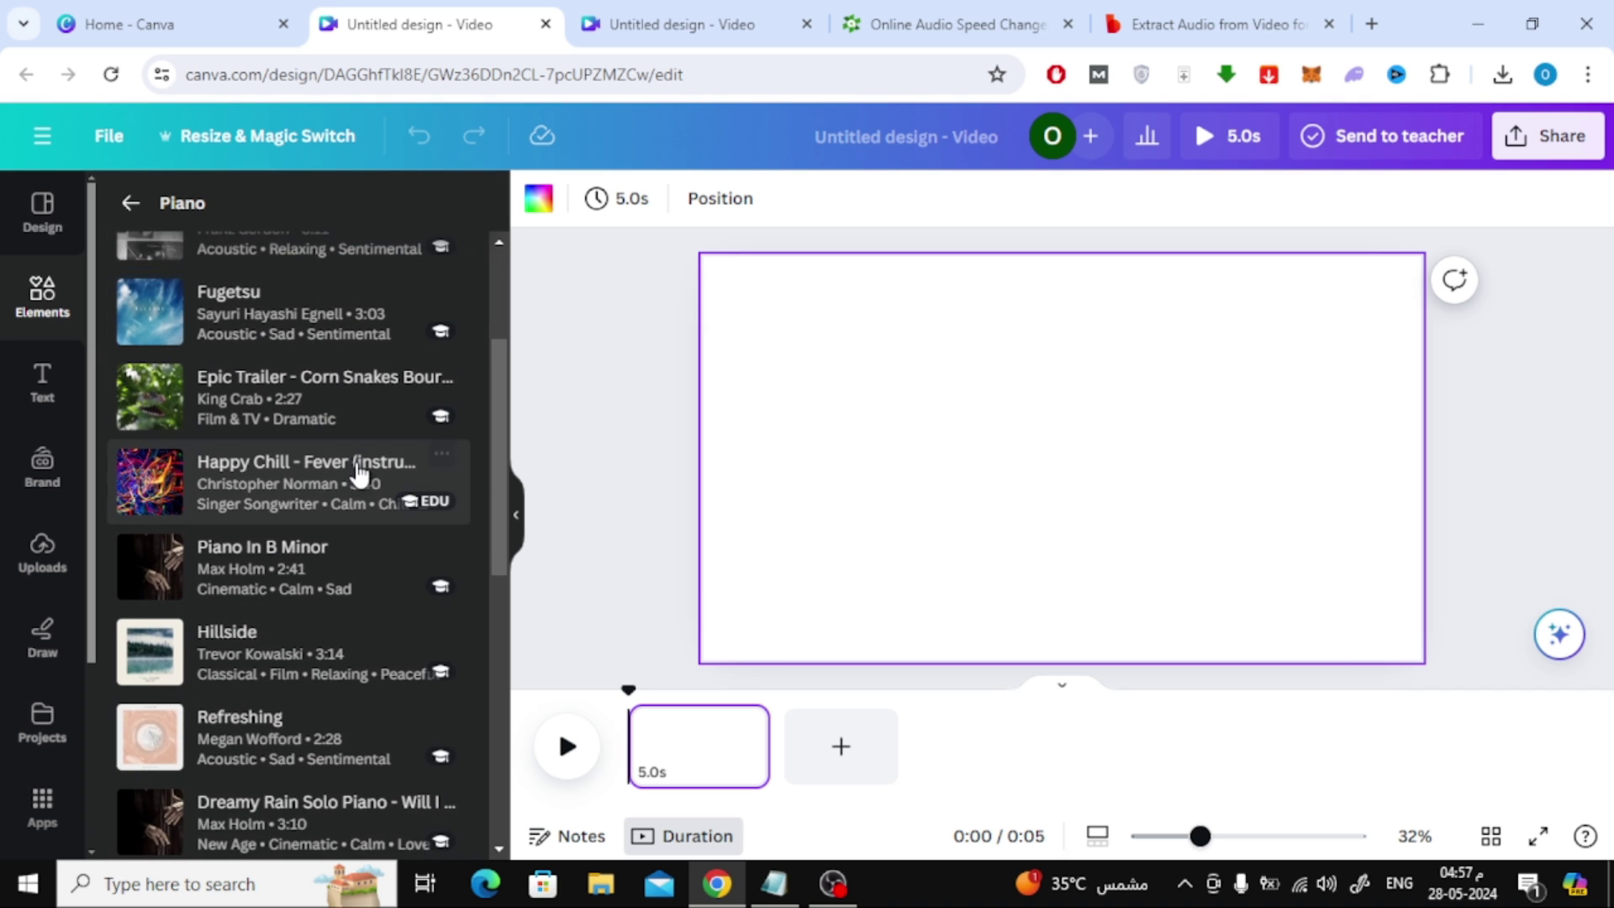
{"action": "scroll", "coordinate": [359, 462], "scroll_direction": "up", "scroll_amount": 1}
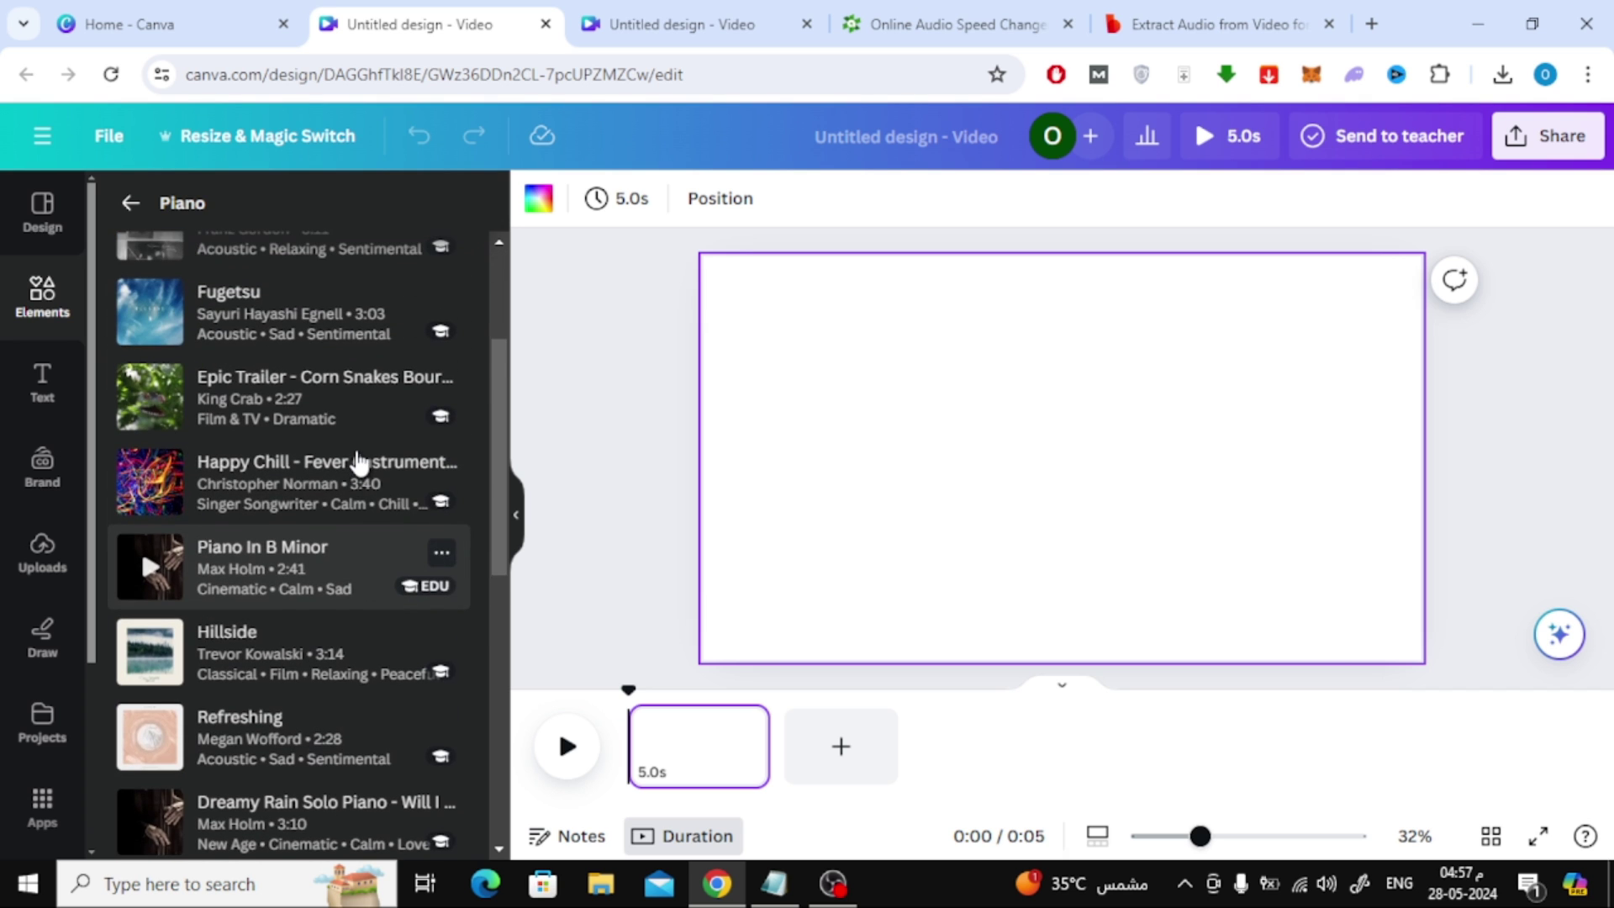
{"action": "mouse_move", "coordinate": [272, 570]}
{"action": "scroll", "coordinate": [272, 570], "scroll_direction": "up", "scroll_amount": 1}
{"action": "scroll", "coordinate": [271, 570], "scroll_direction": "up", "scroll_amount": 1}
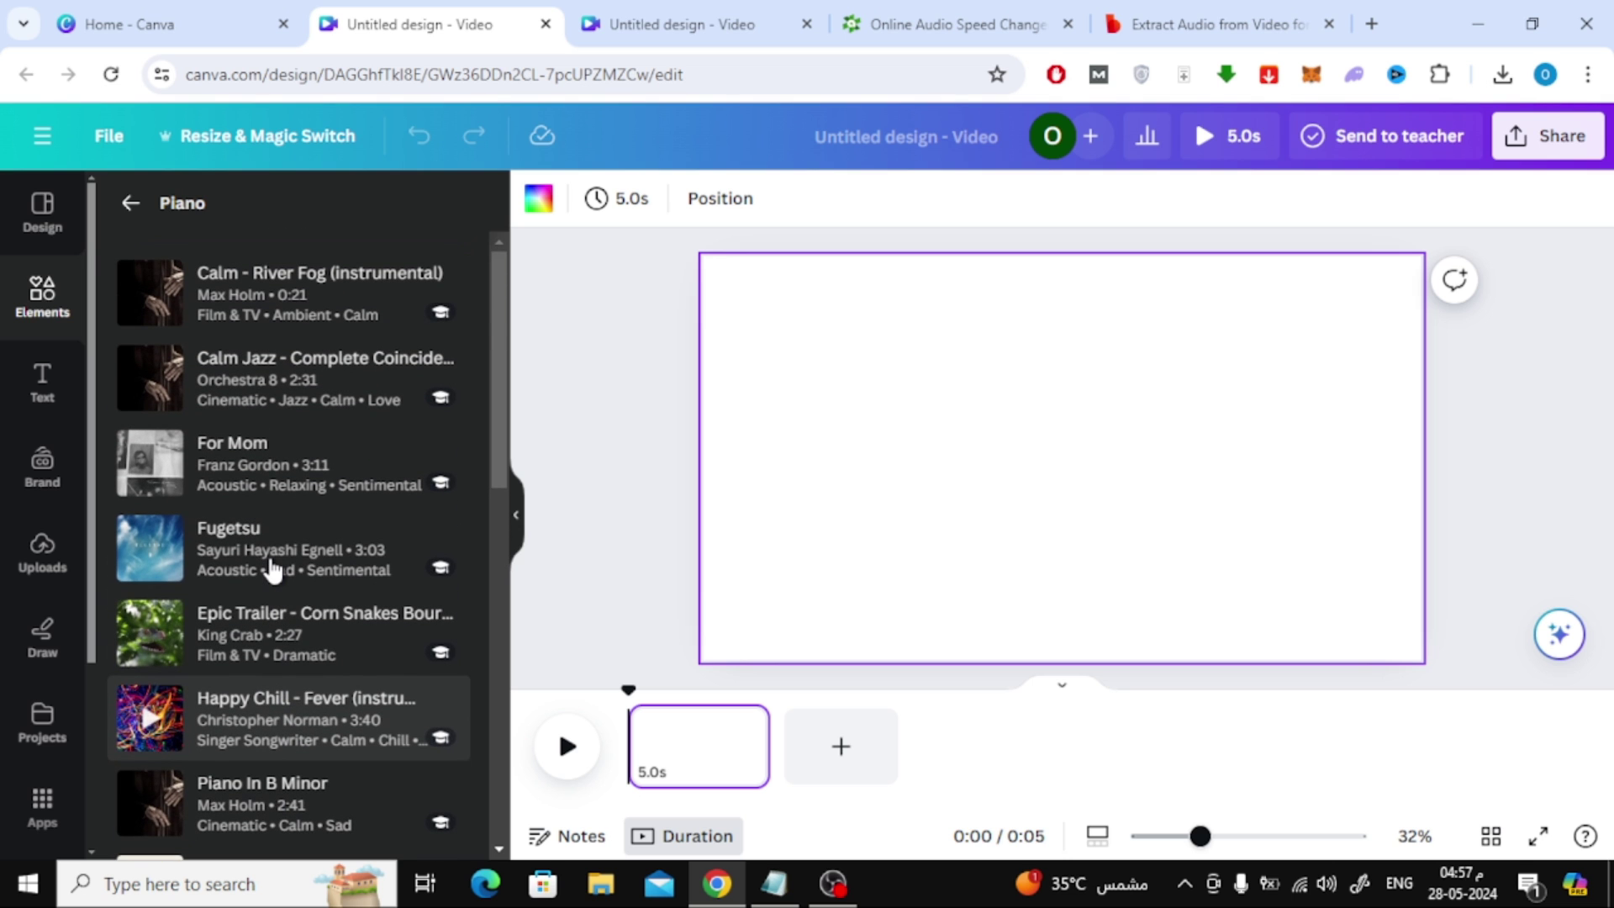
{"action": "mouse_move", "coordinate": [283, 496]}
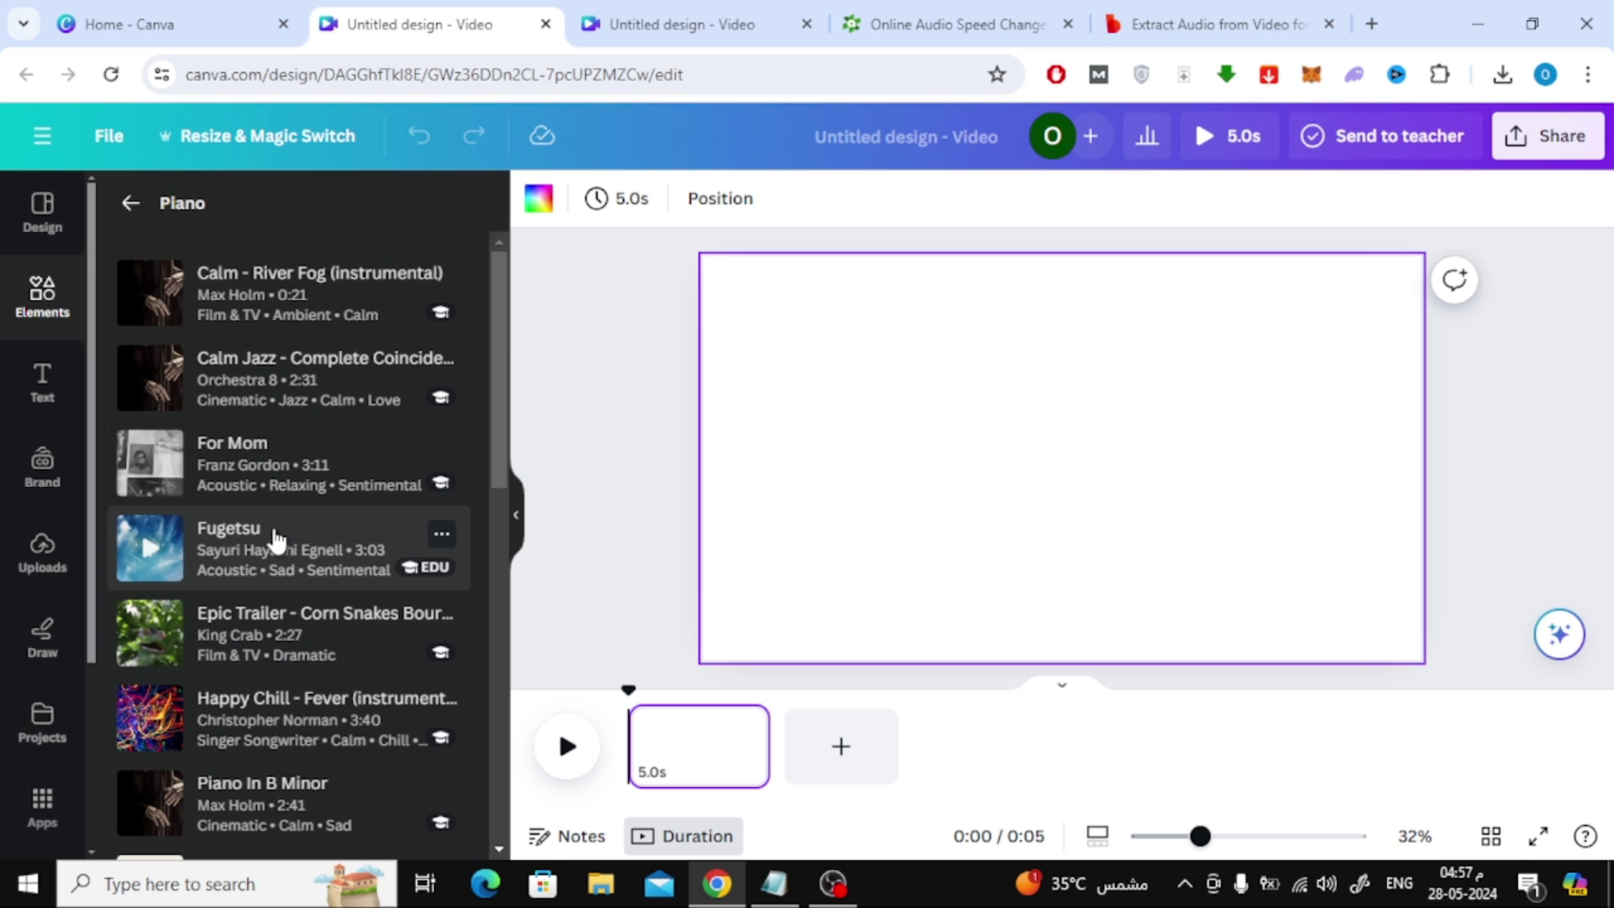
{"action": "scroll", "coordinate": [270, 541], "scroll_direction": "down", "scroll_amount": 2}
{"action": "scroll", "coordinate": [276, 540], "scroll_direction": "down", "scroll_amount": 2}
{"action": "mouse_move", "coordinate": [275, 541]}
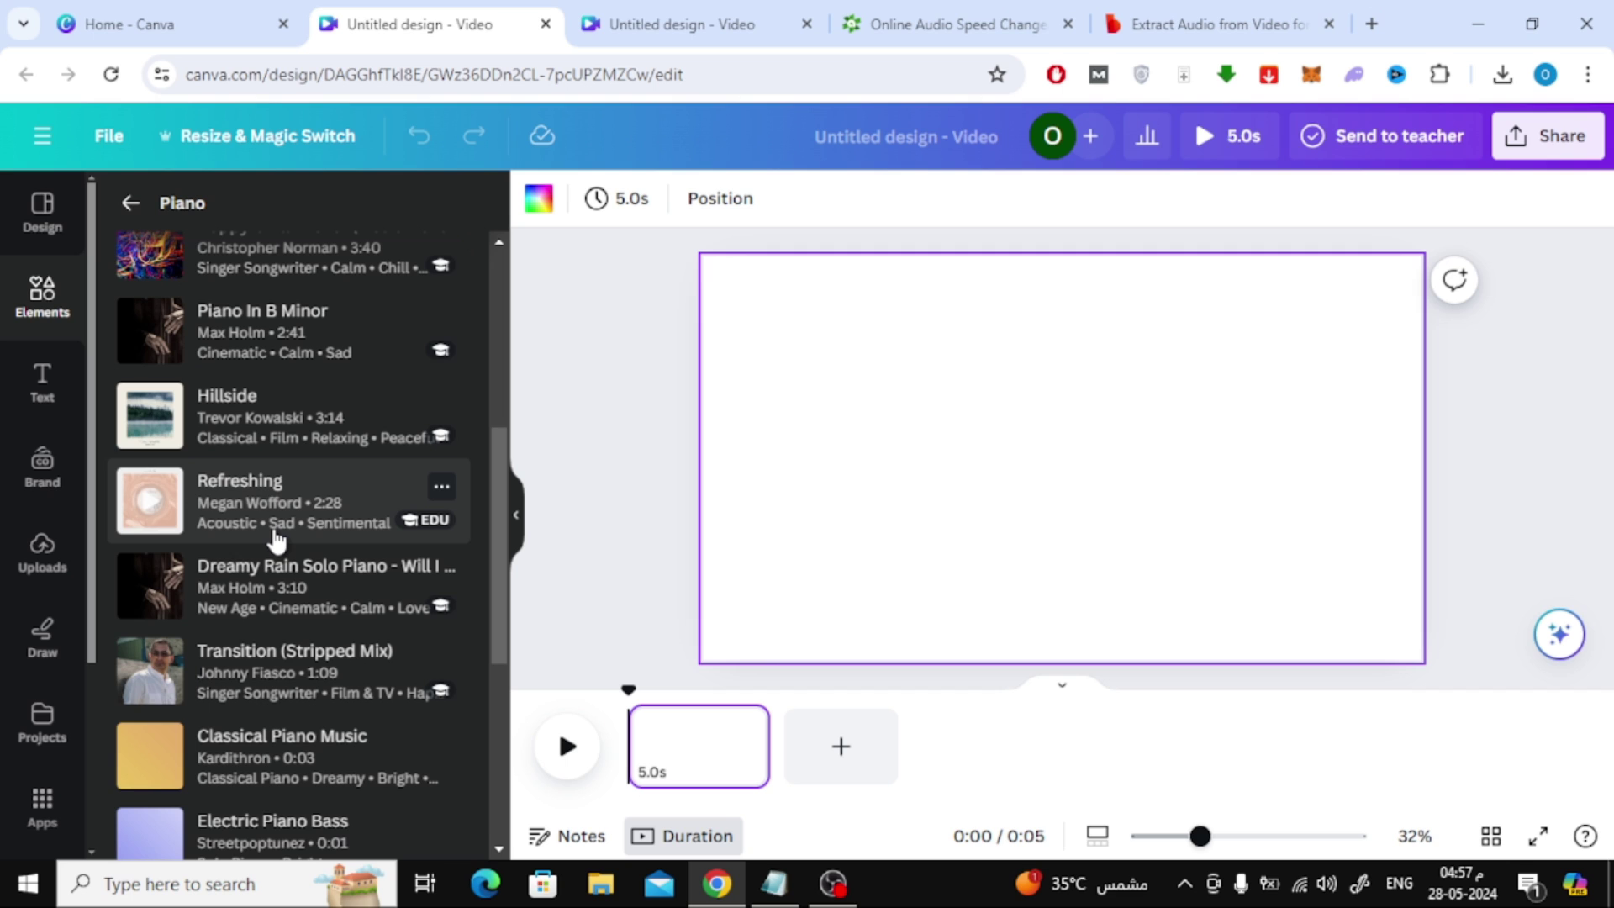
{"action": "scroll", "coordinate": [276, 540], "scroll_direction": "down", "scroll_amount": 1}
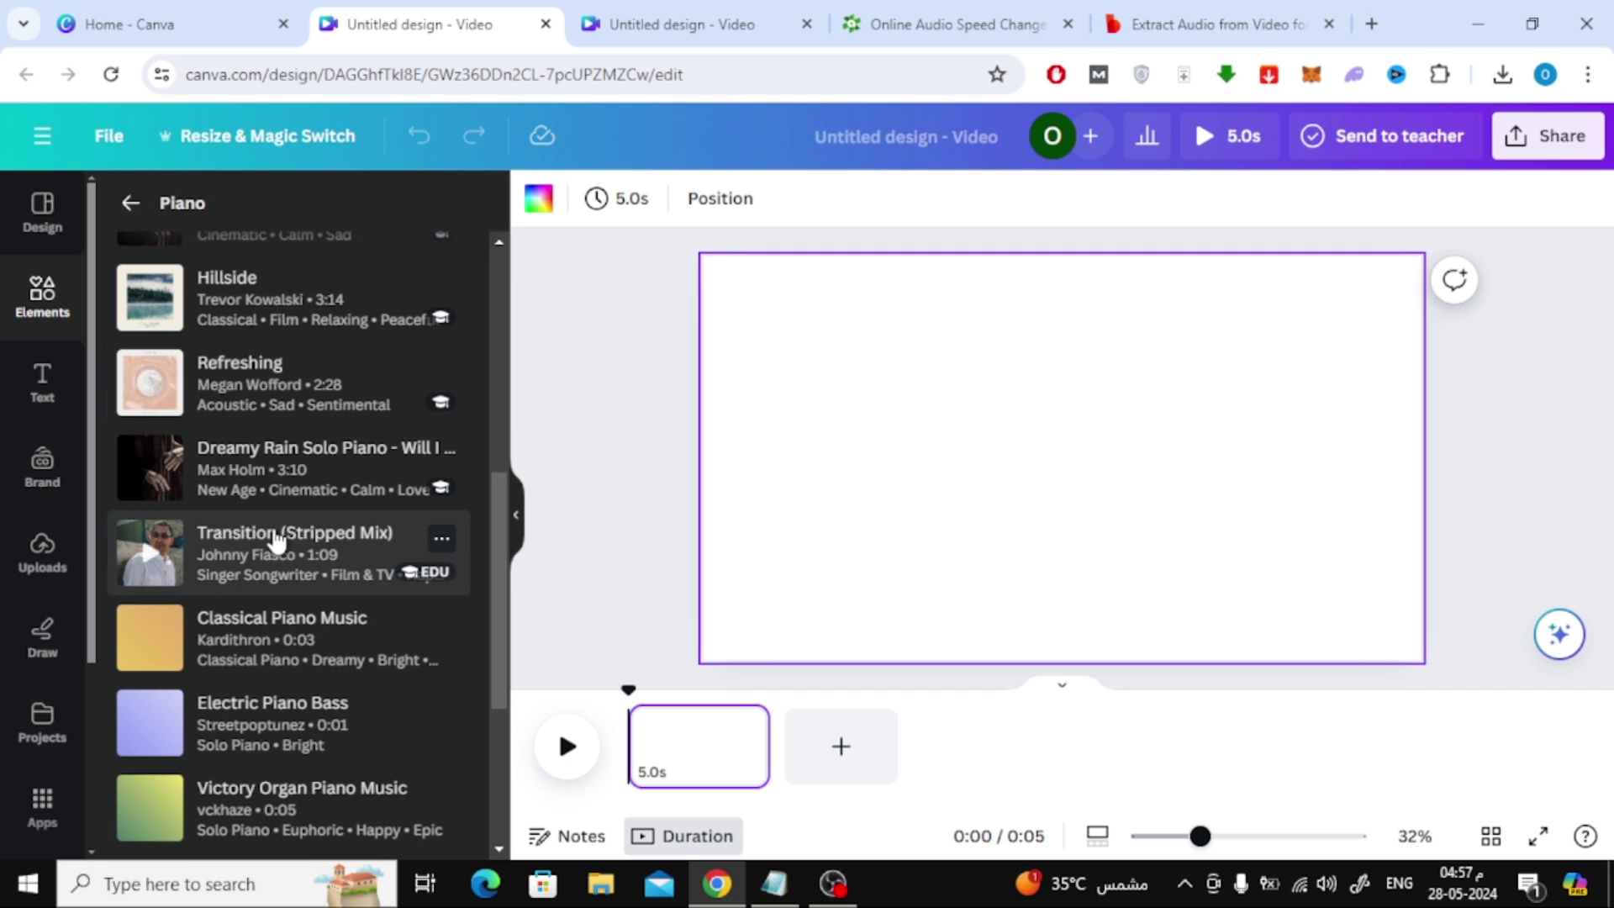
{"action": "left_click", "coordinate": [276, 541]}
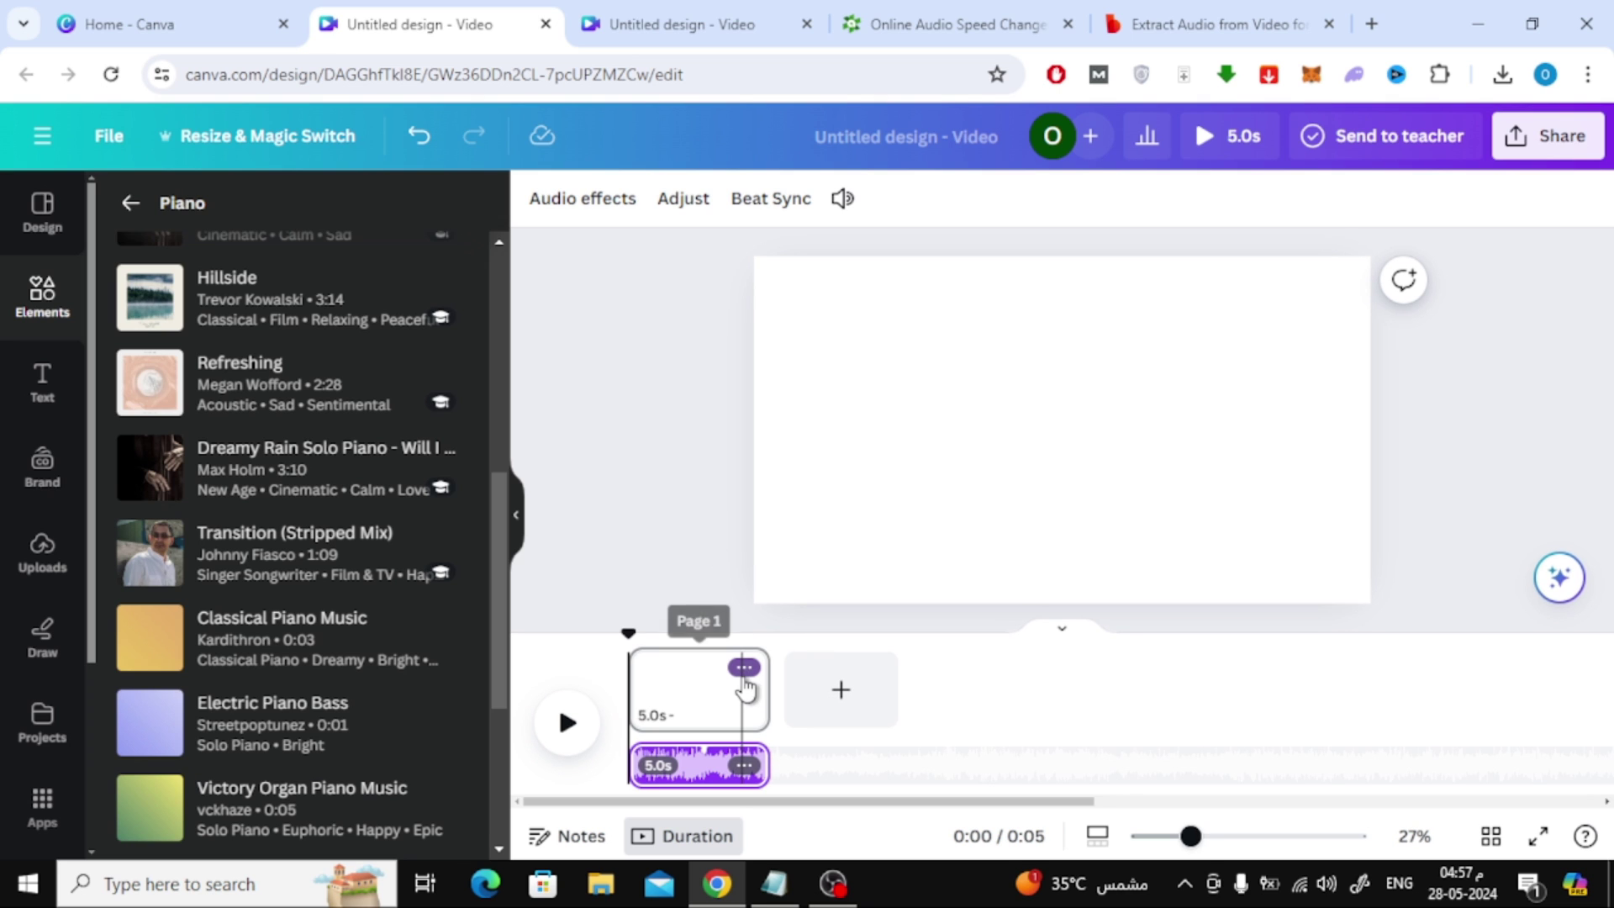
Stretch the blank page in the timeline to 1:09 to match the piano track.
{"action": "mouse_move", "coordinate": [759, 691]}
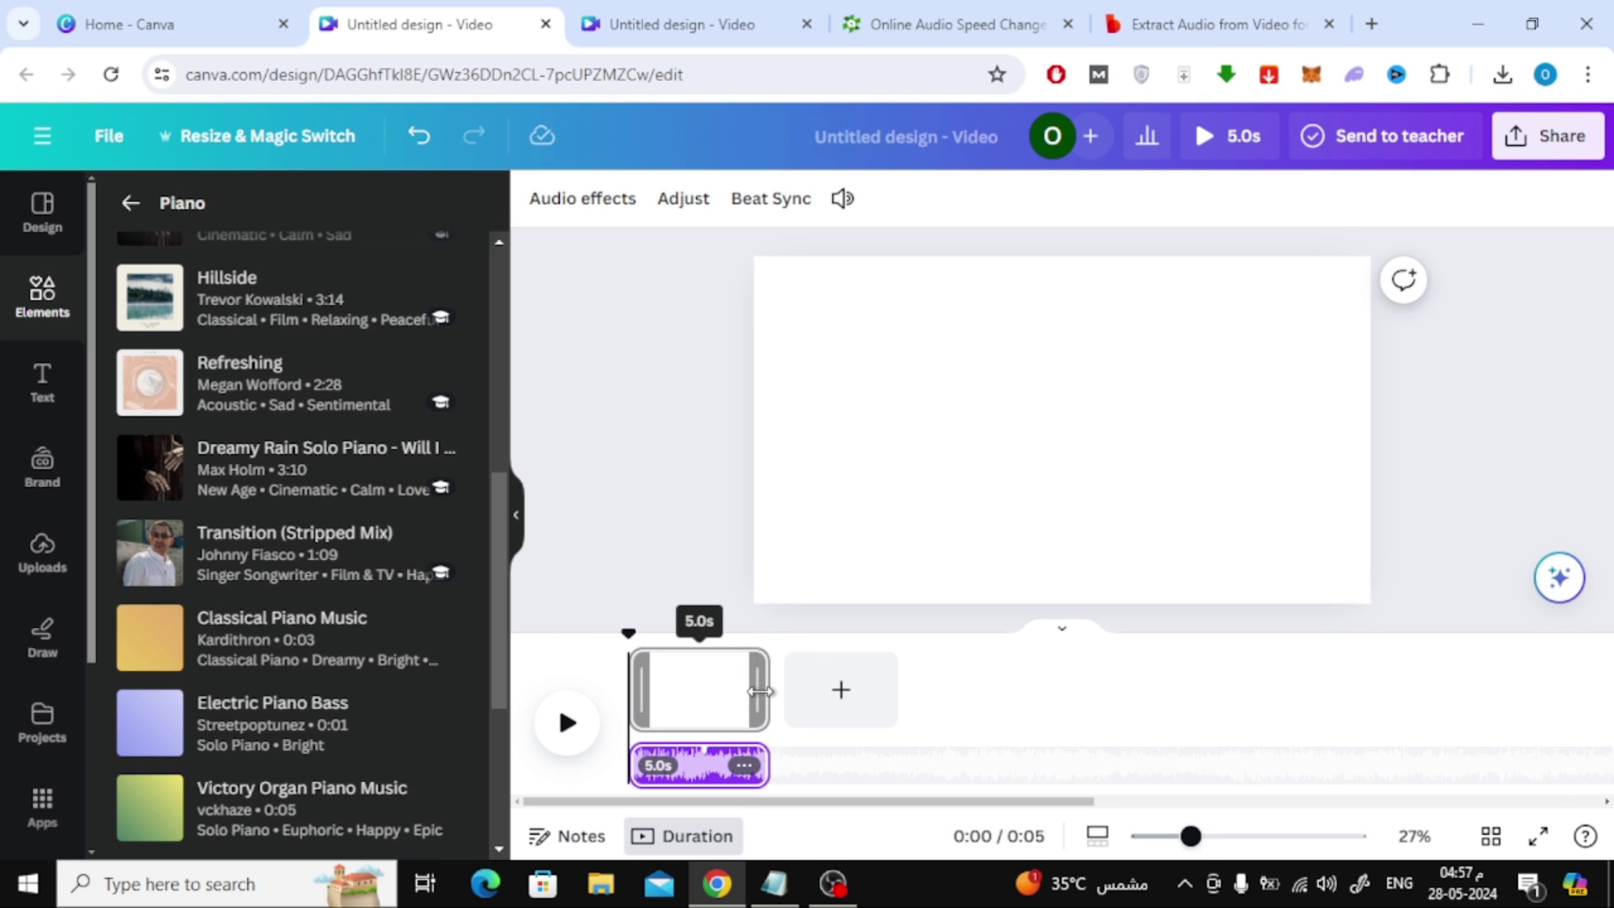
{"action": "left_click_drag", "start_coordinate": [759, 691], "coordinate": [1207, 698]}
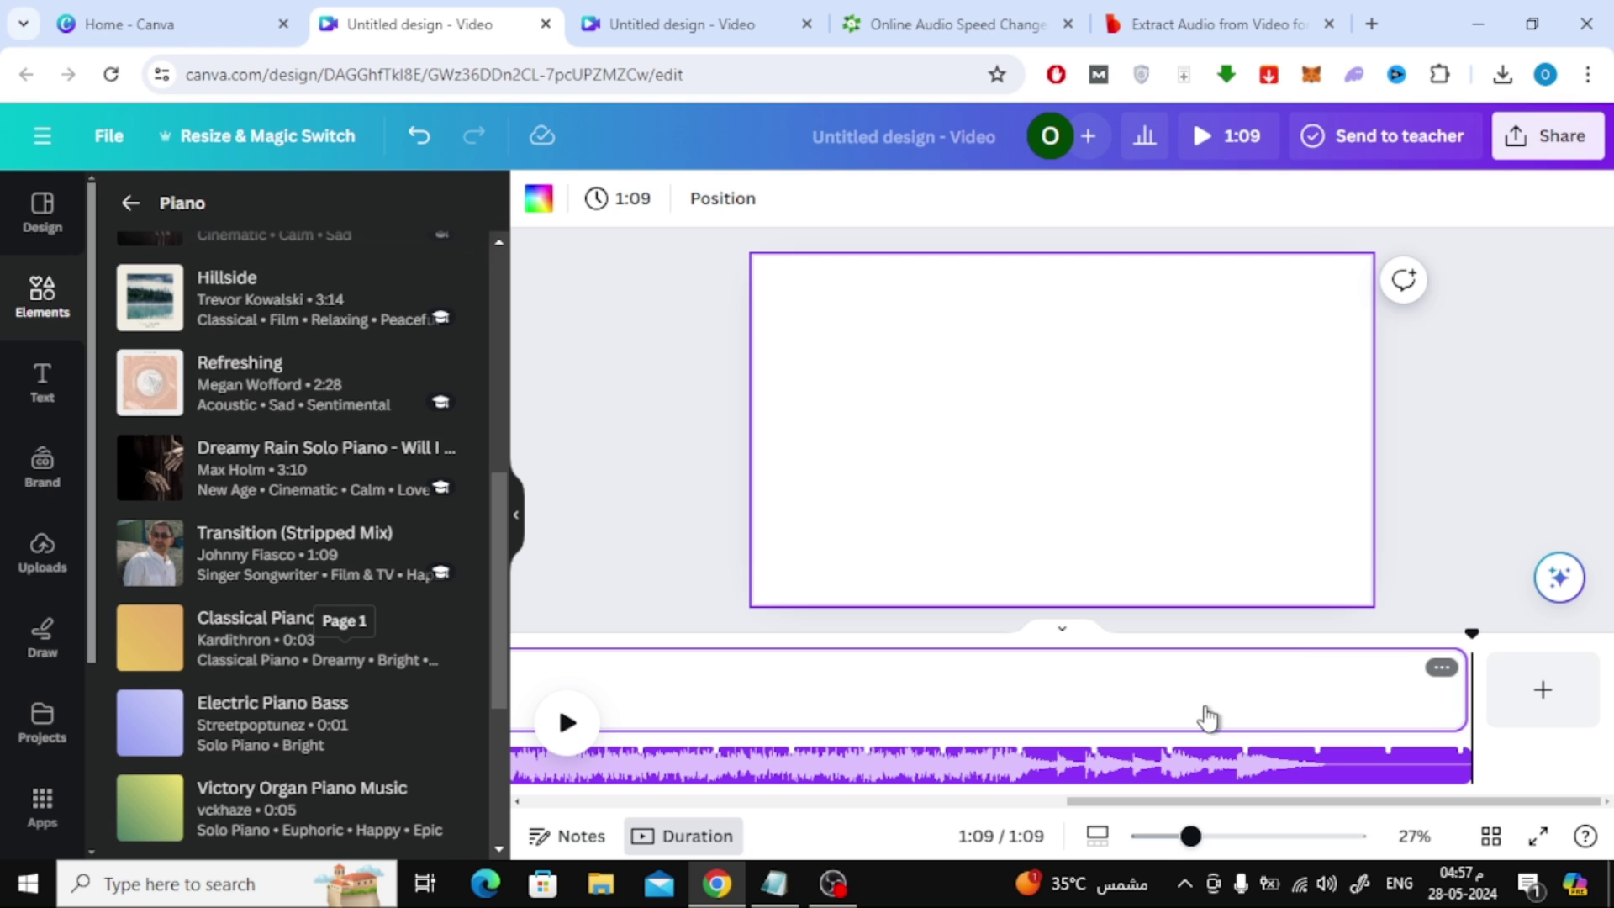
Download the design as a 1080p MP4 video.
{"action": "left_click", "coordinate": [1535, 151]}
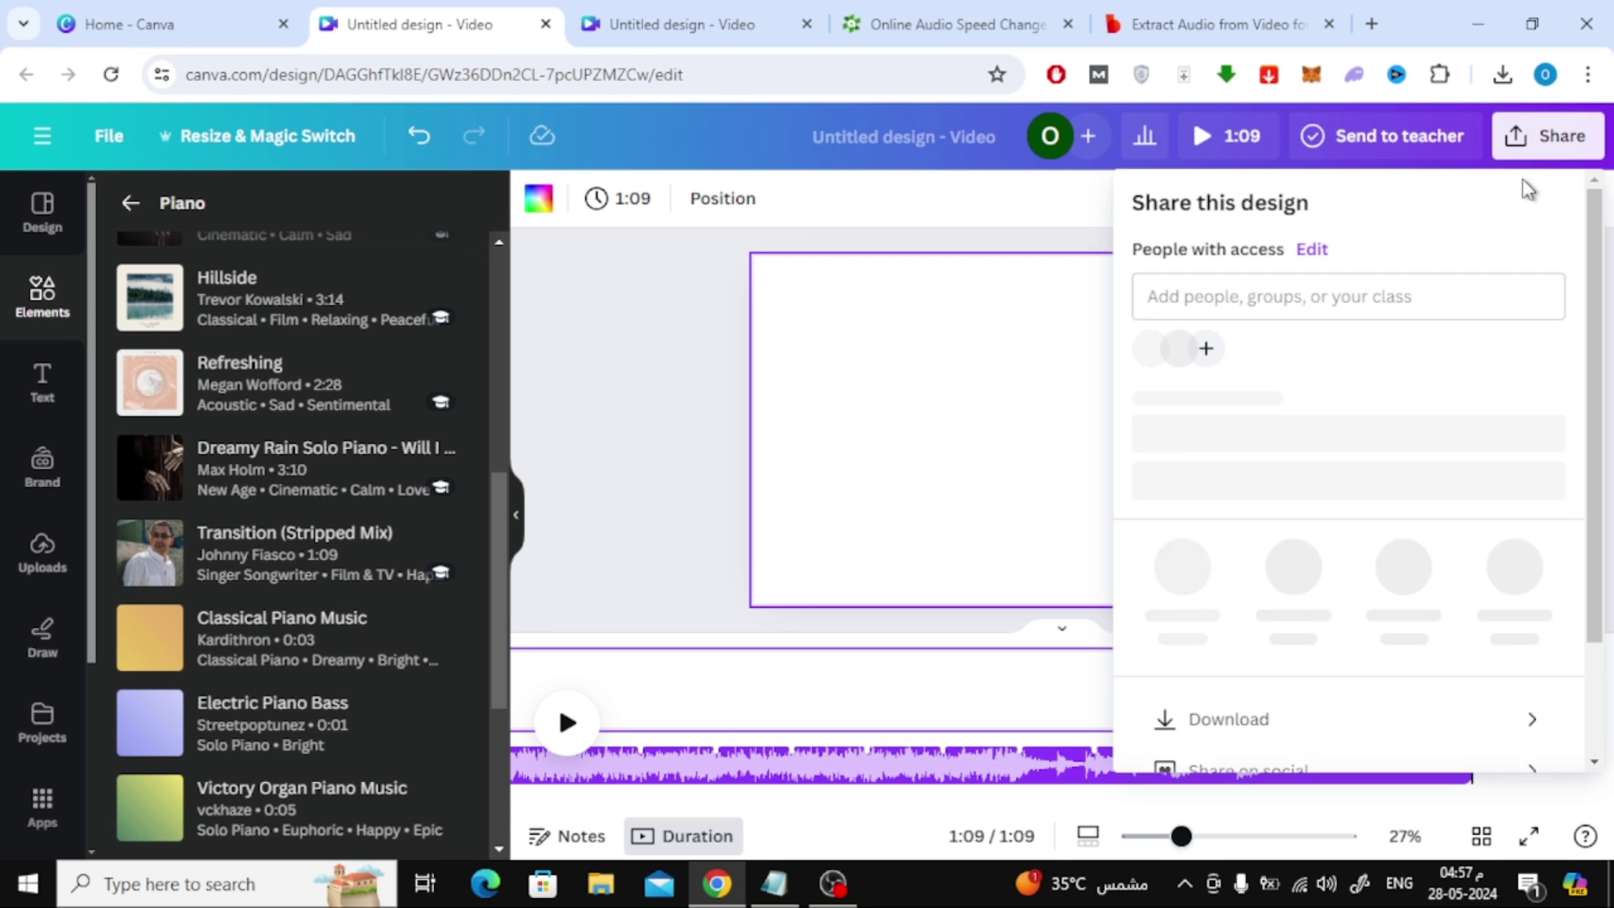
{"action": "left_click", "coordinate": [1253, 739]}
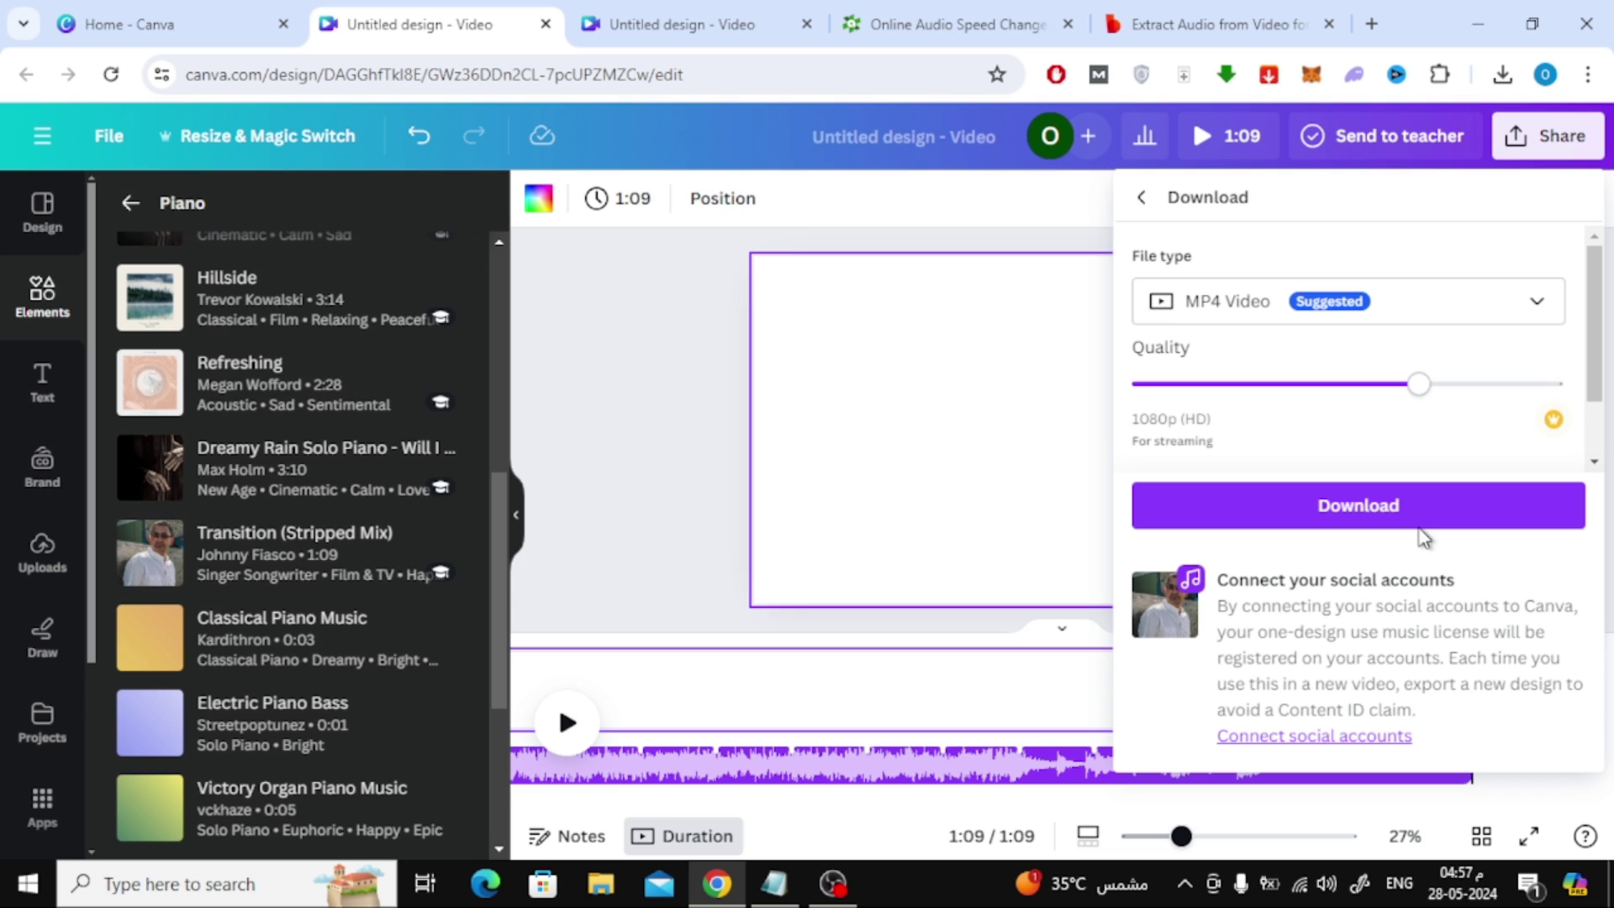
{"action": "left_click", "coordinate": [1363, 522]}
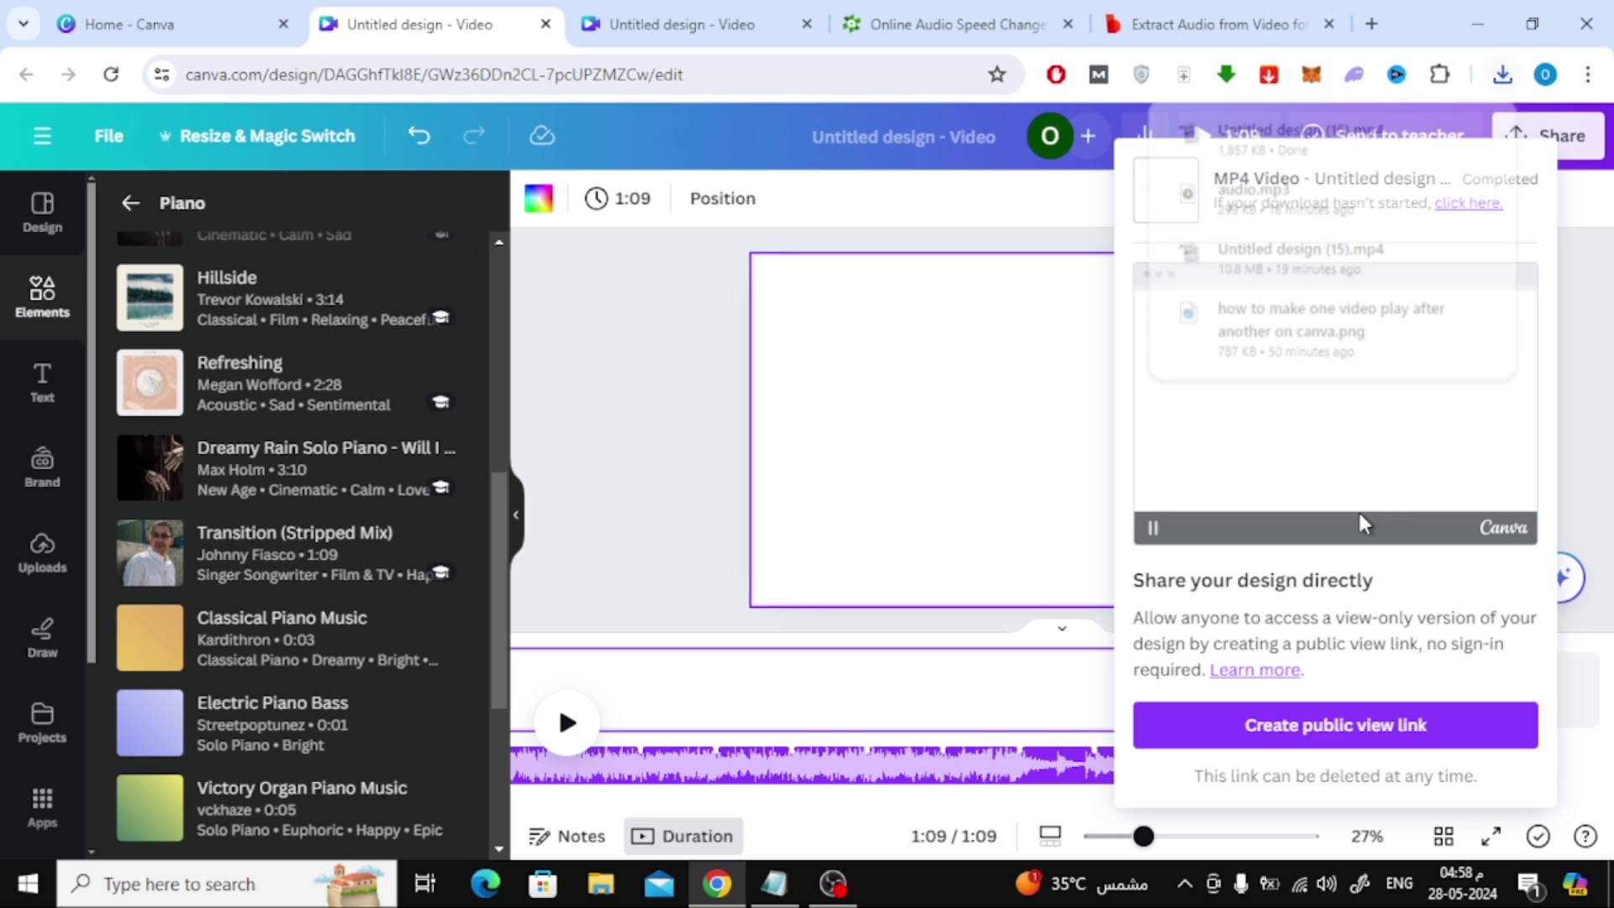
Upload the Untitled design (16) video to Biteable and extract its audio as MP3.
{"action": "left_click", "coordinate": [1205, 19]}
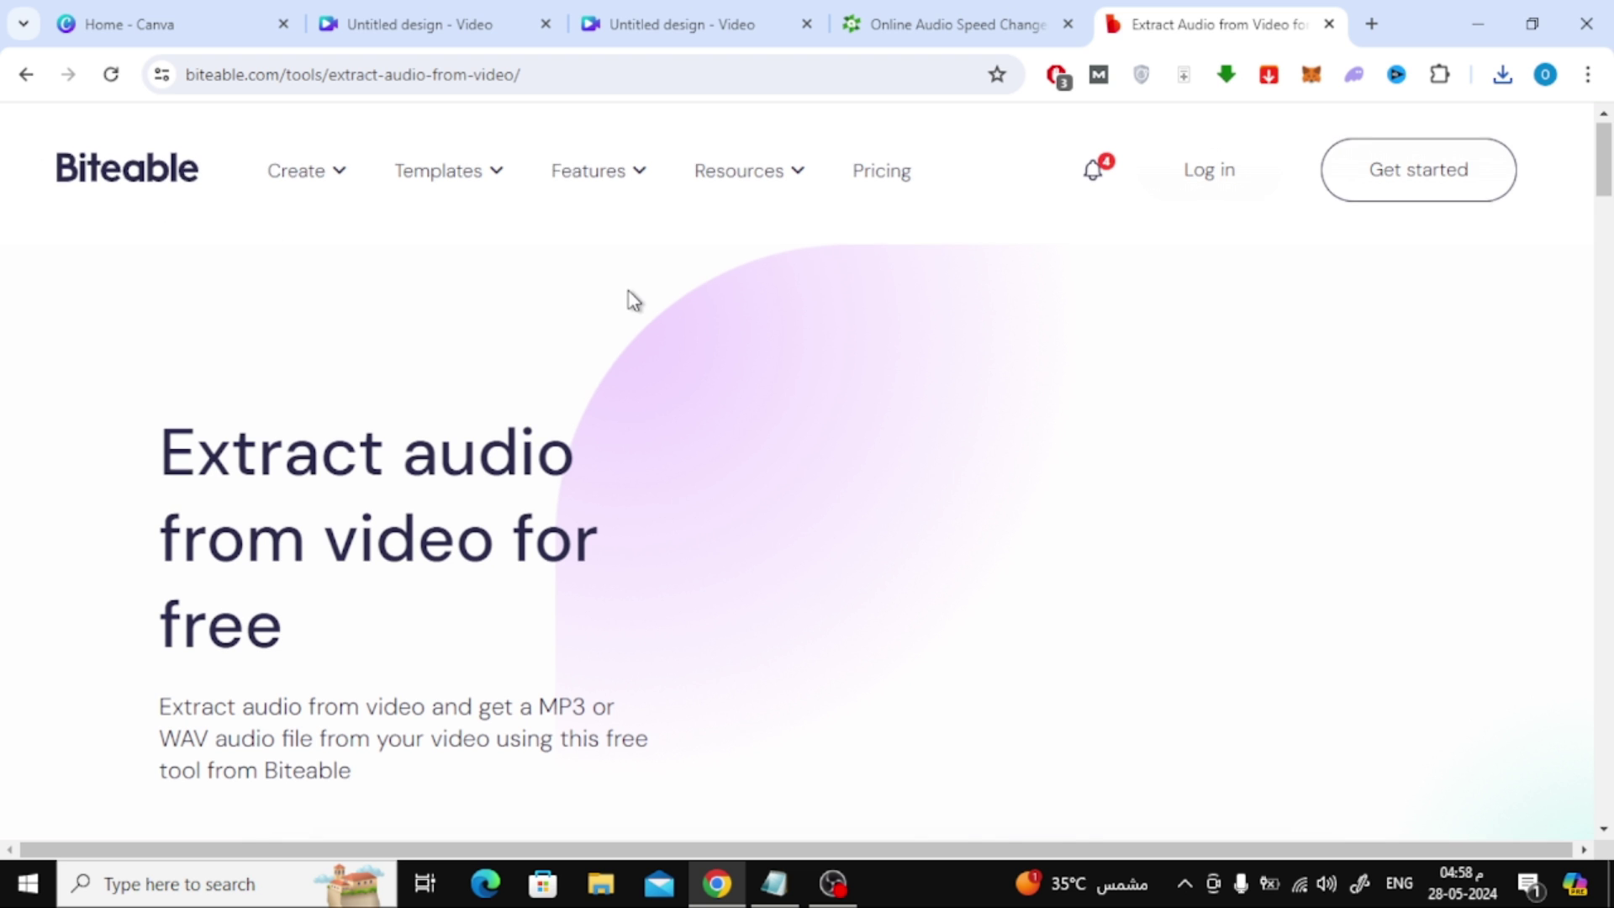
{"action": "scroll", "coordinate": [630, 301], "scroll_direction": "down", "scroll_amount": 7}
{"action": "scroll", "coordinate": [632, 301], "scroll_direction": "down", "scroll_amount": 1}
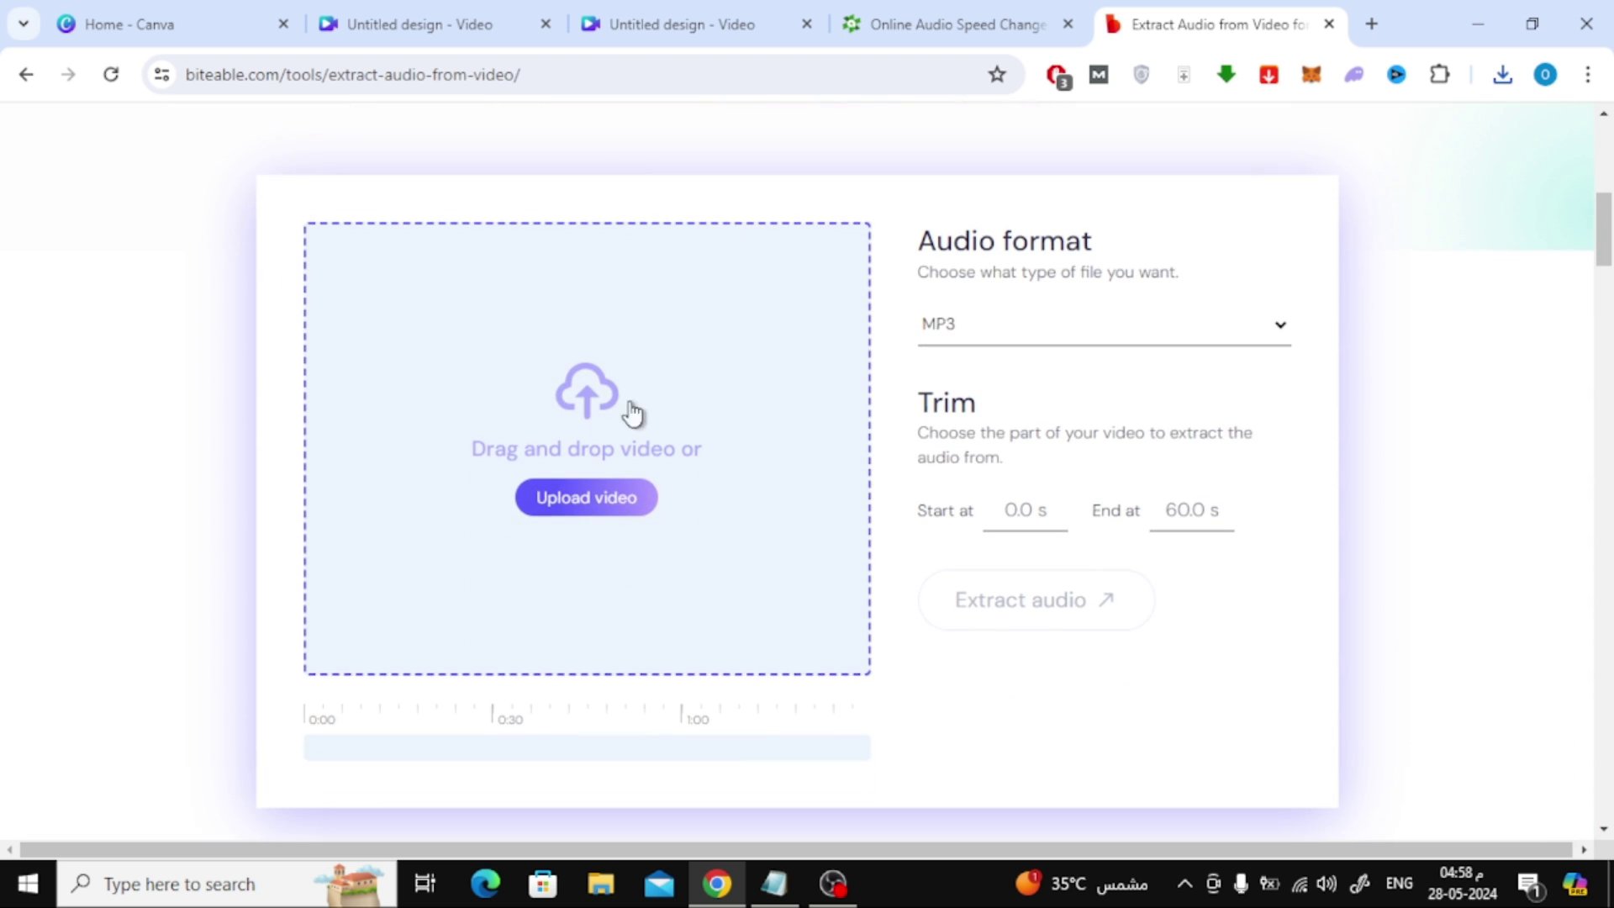
{"action": "left_click", "coordinate": [700, 379]}
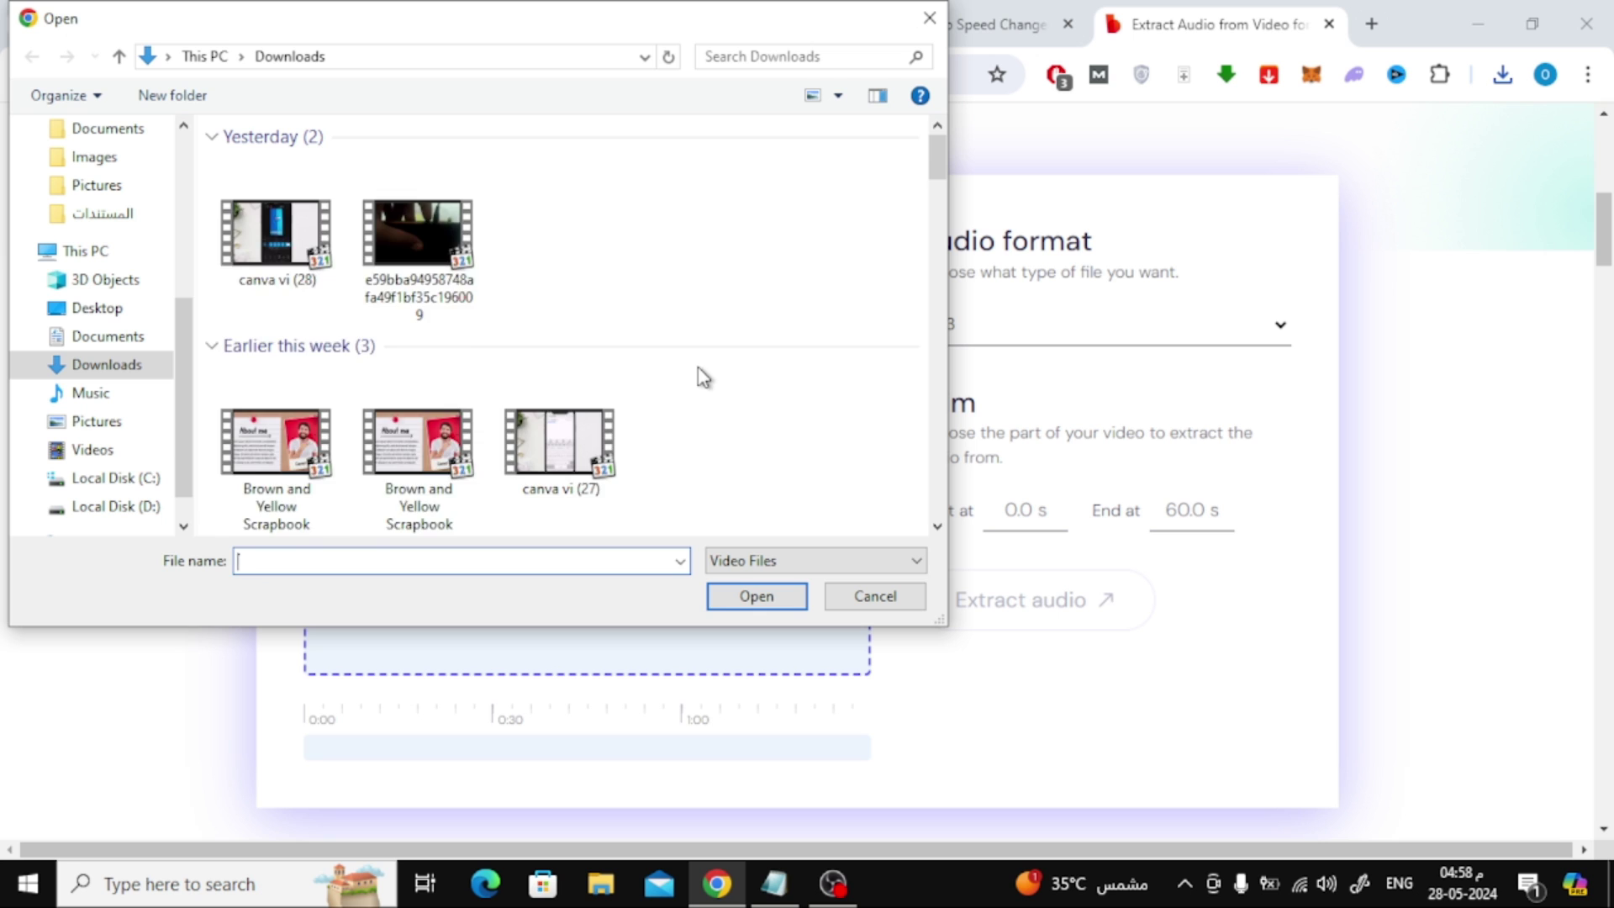
{"action": "left_click", "coordinate": [285, 244]}
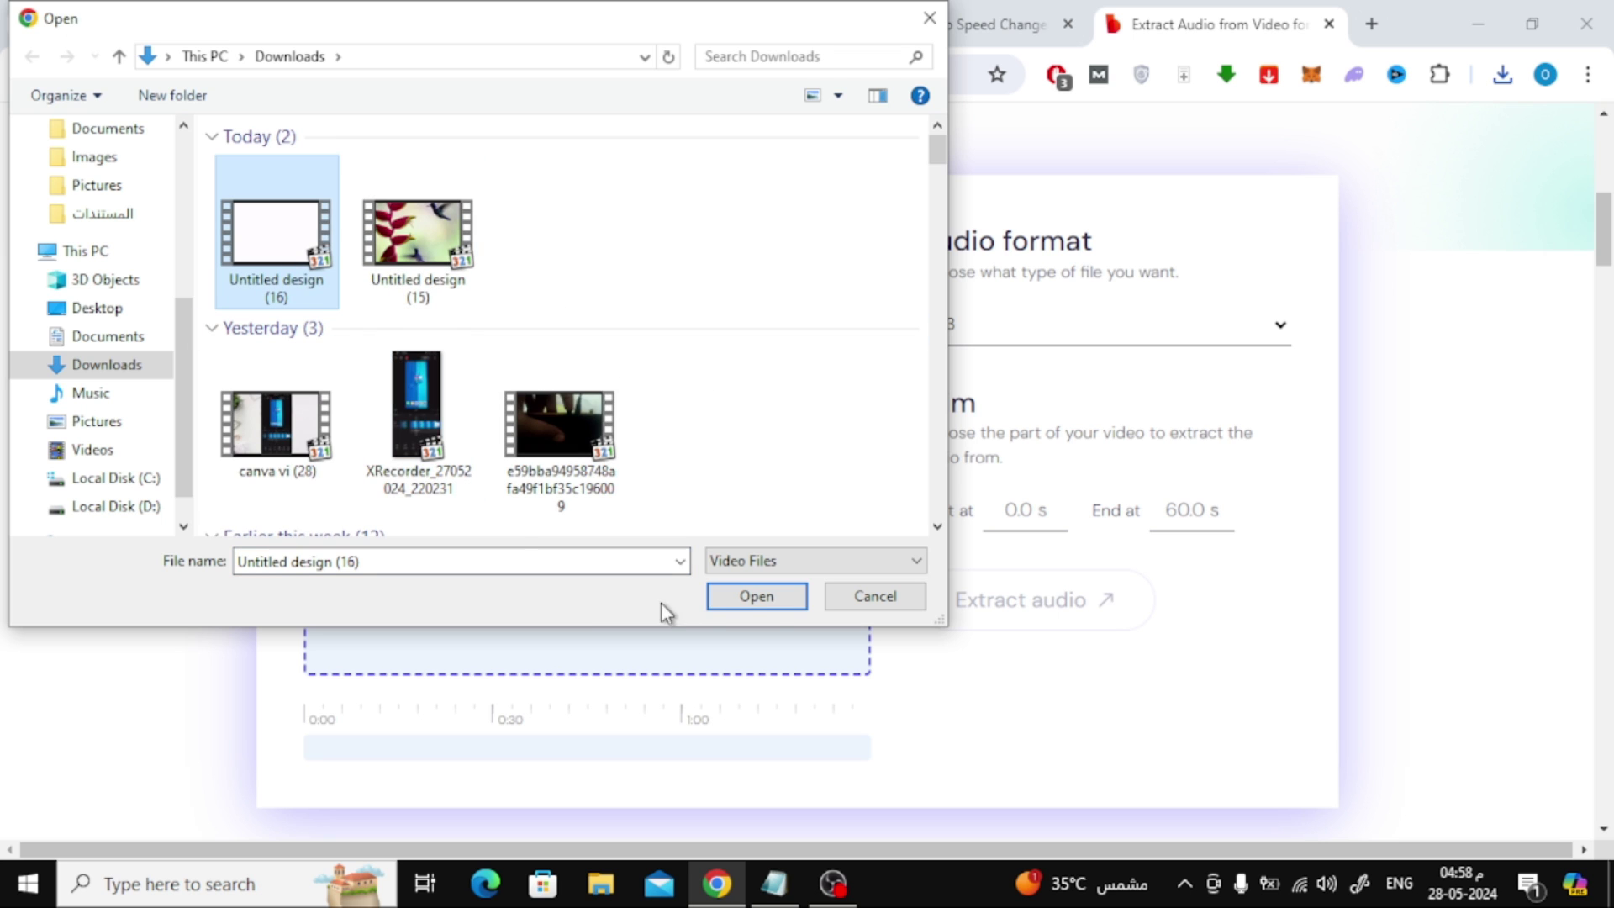
{"action": "left_click", "coordinate": [757, 597]}
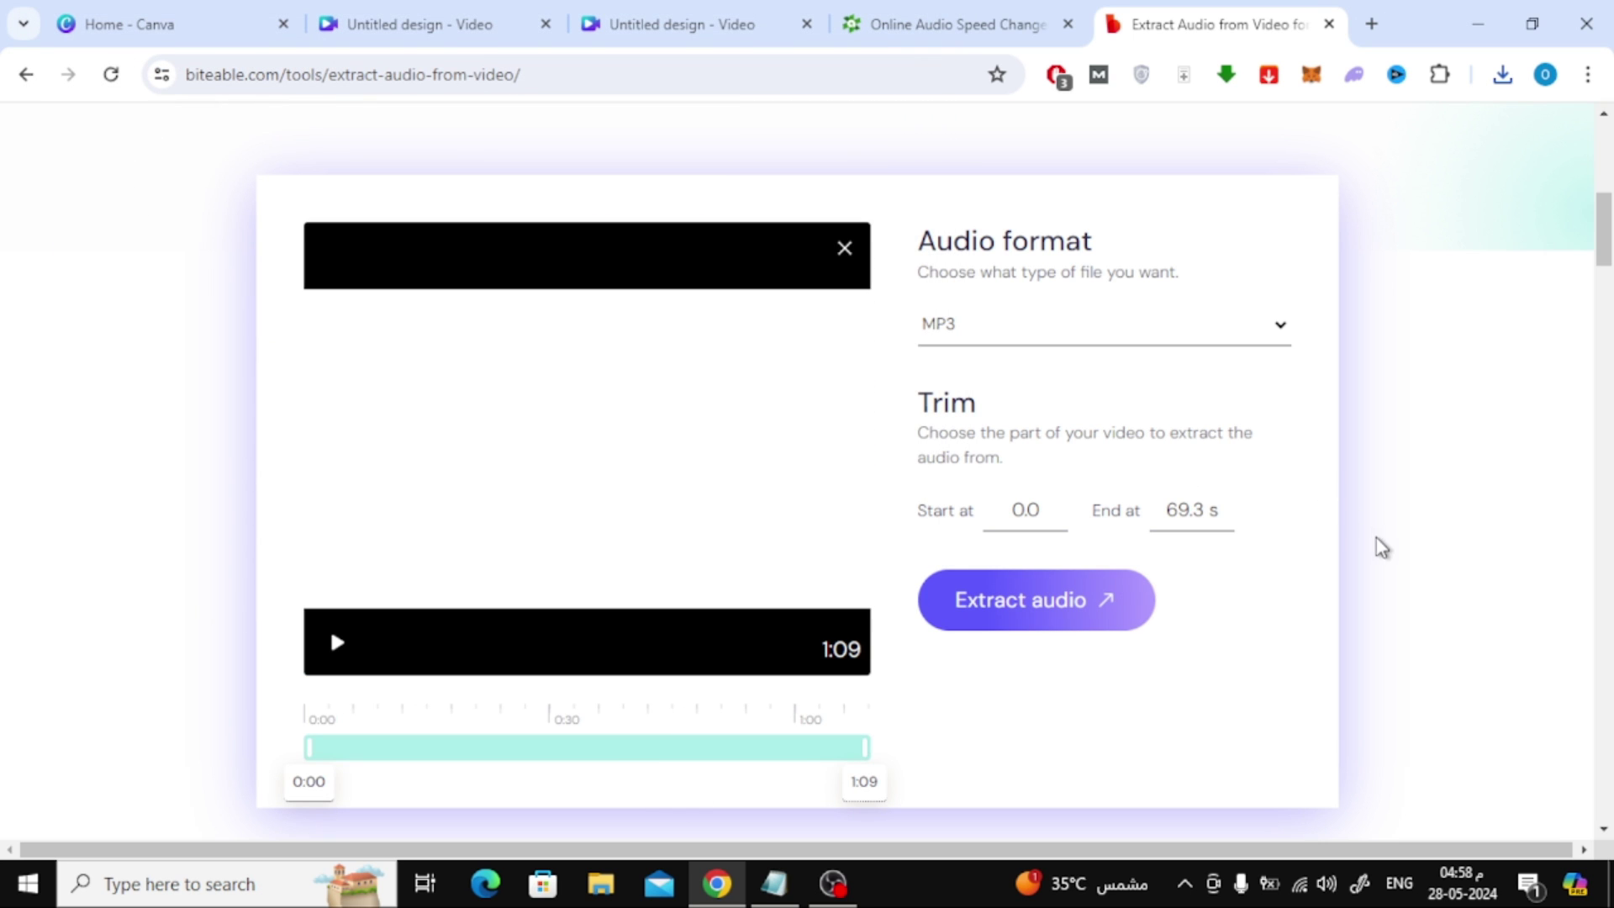
{"action": "left_click", "coordinate": [1042, 604]}
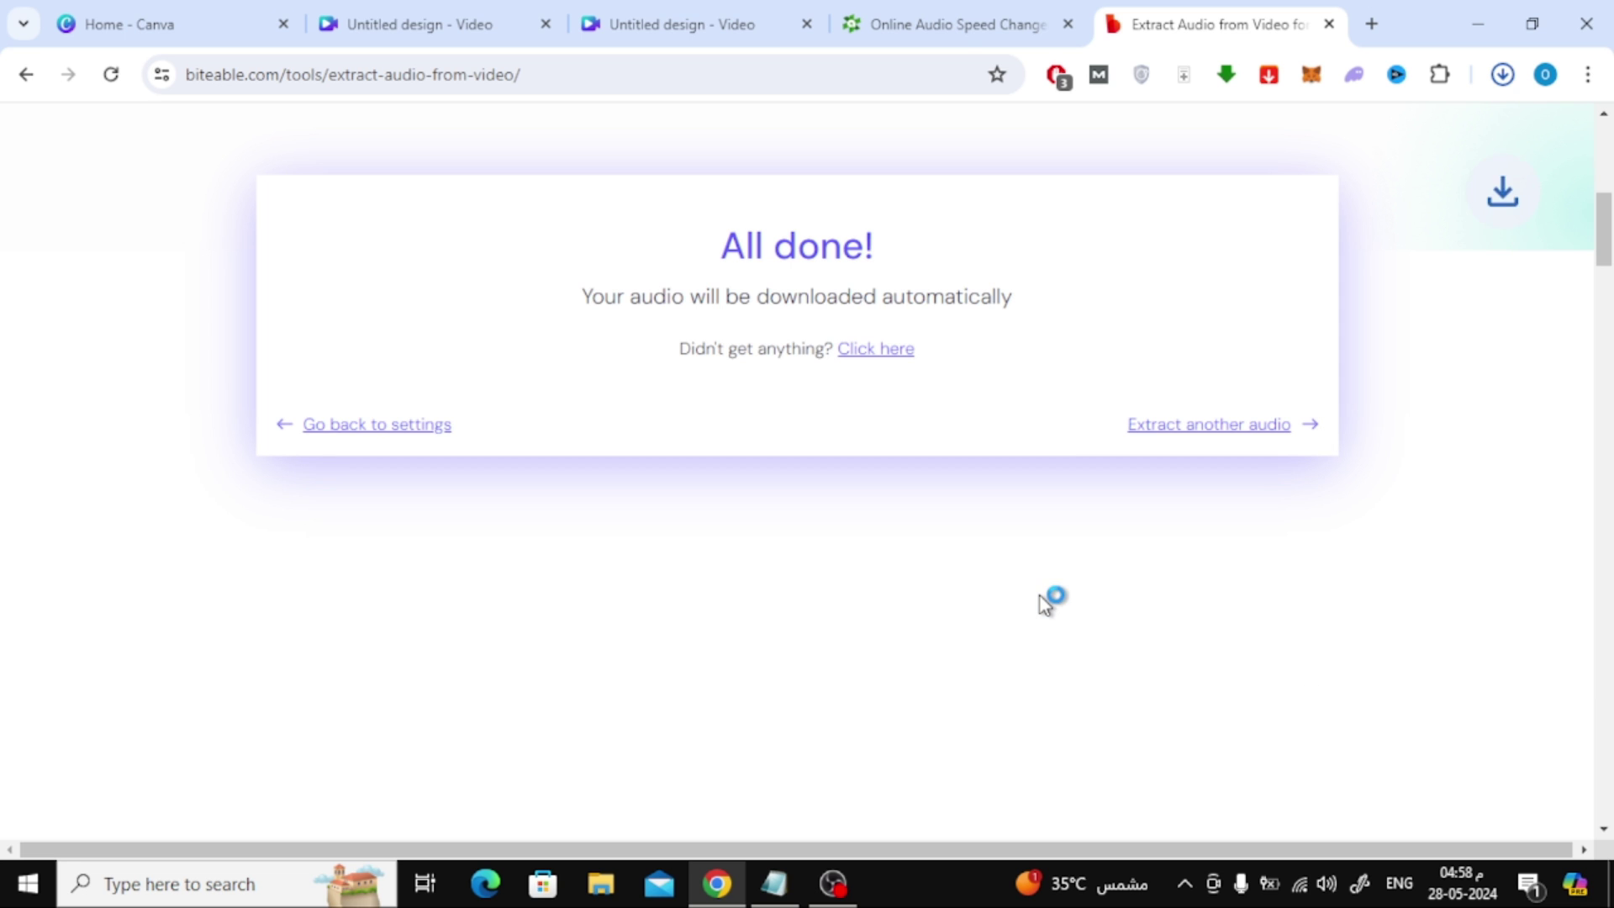
Load the audio (1) file into AudioTrimmer's Tempo Changer.
{"action": "left_click", "coordinate": [919, 25]}
{"action": "left_click", "coordinate": [210, 403]}
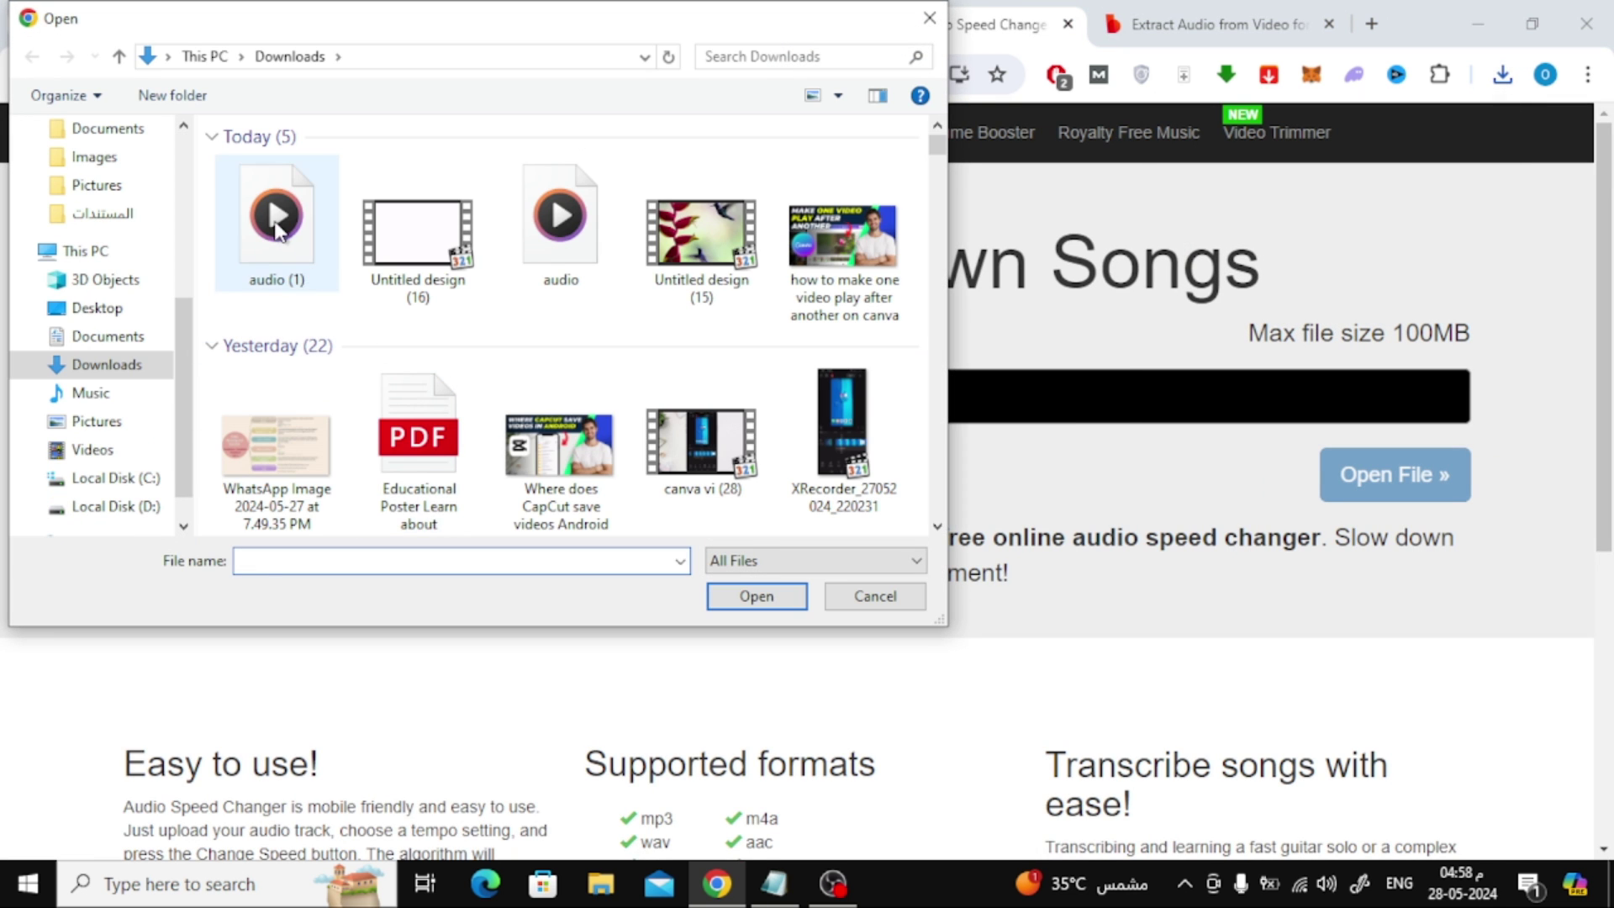
{"action": "left_click", "coordinate": [277, 220]}
{"action": "left_click", "coordinate": [761, 597]}
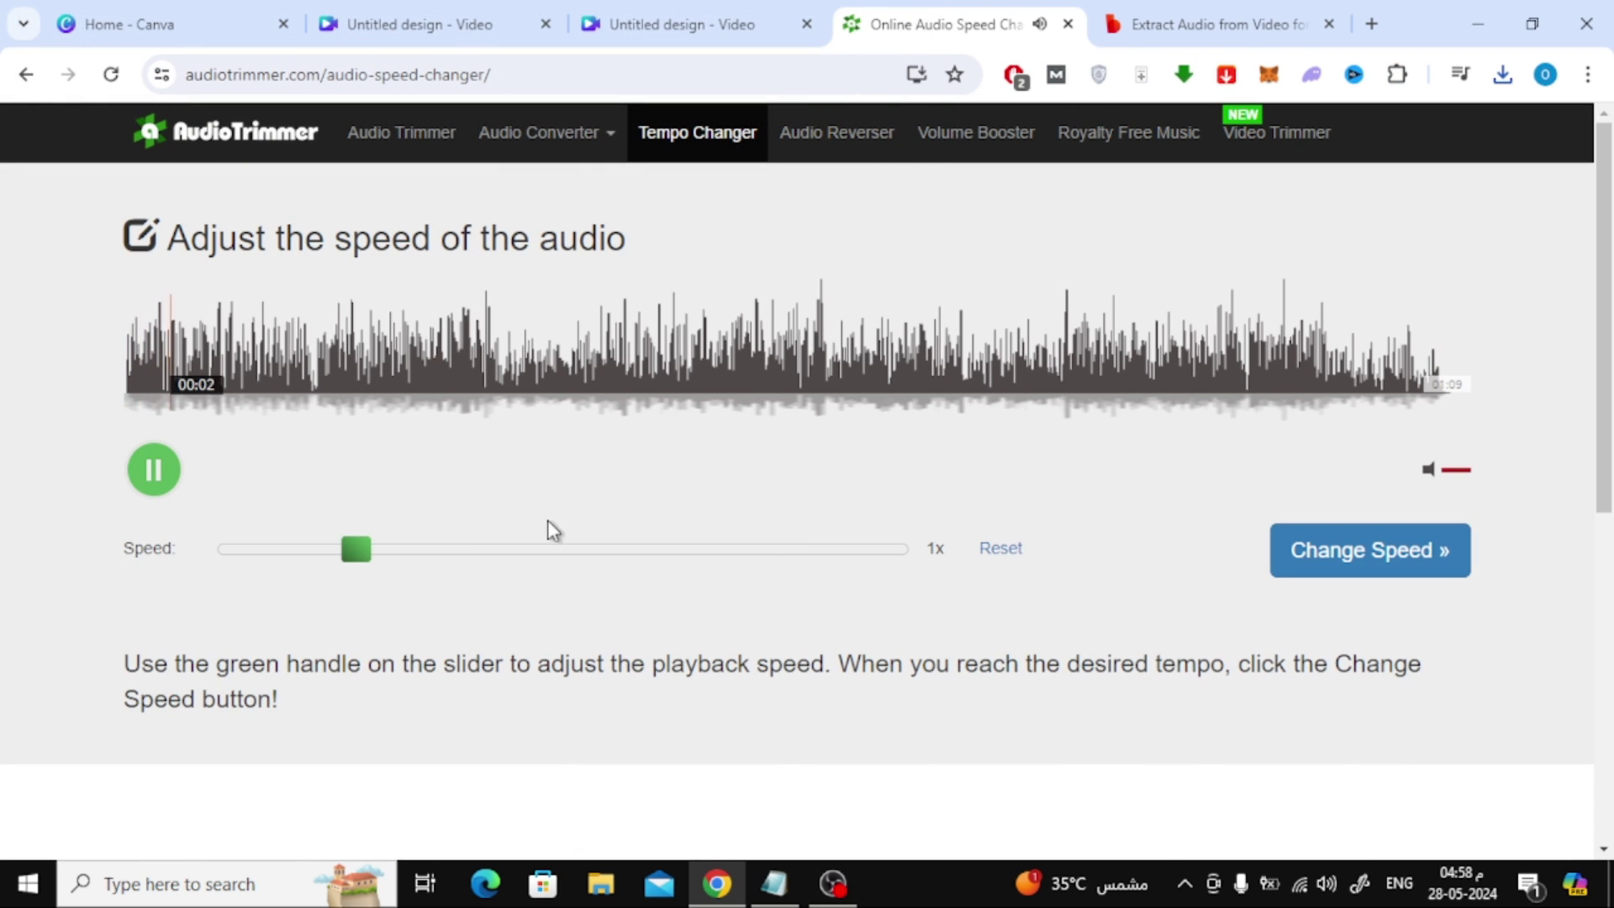
Speed the track up to 2.3x and download the faster MP3.
{"action": "left_click", "coordinate": [602, 559]}
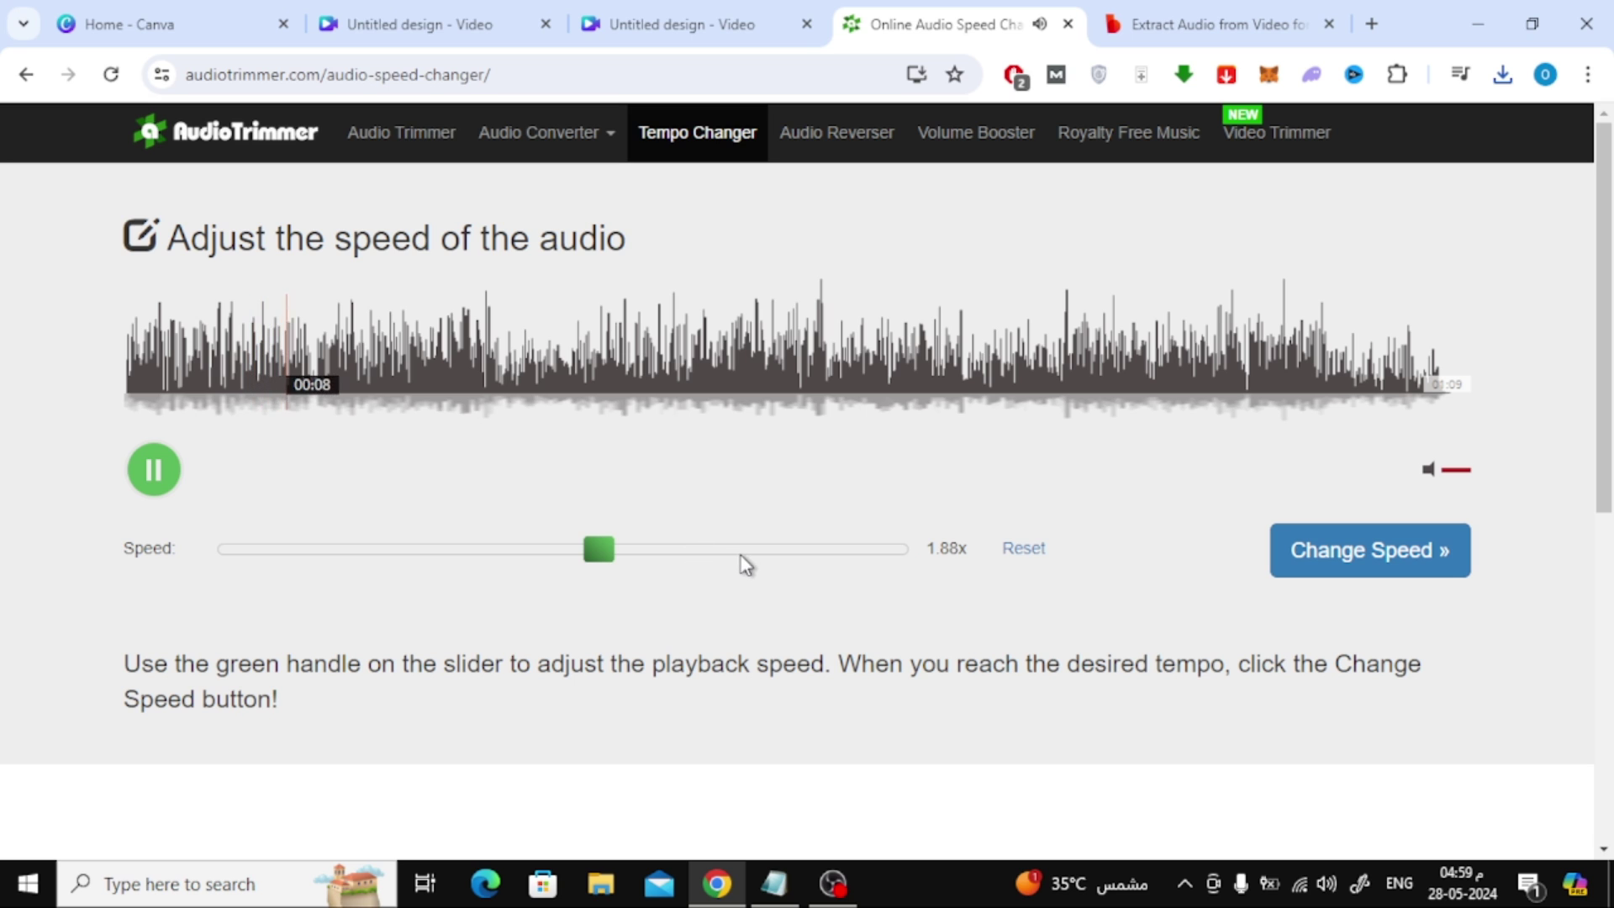
{"action": "left_click", "coordinate": [711, 555]}
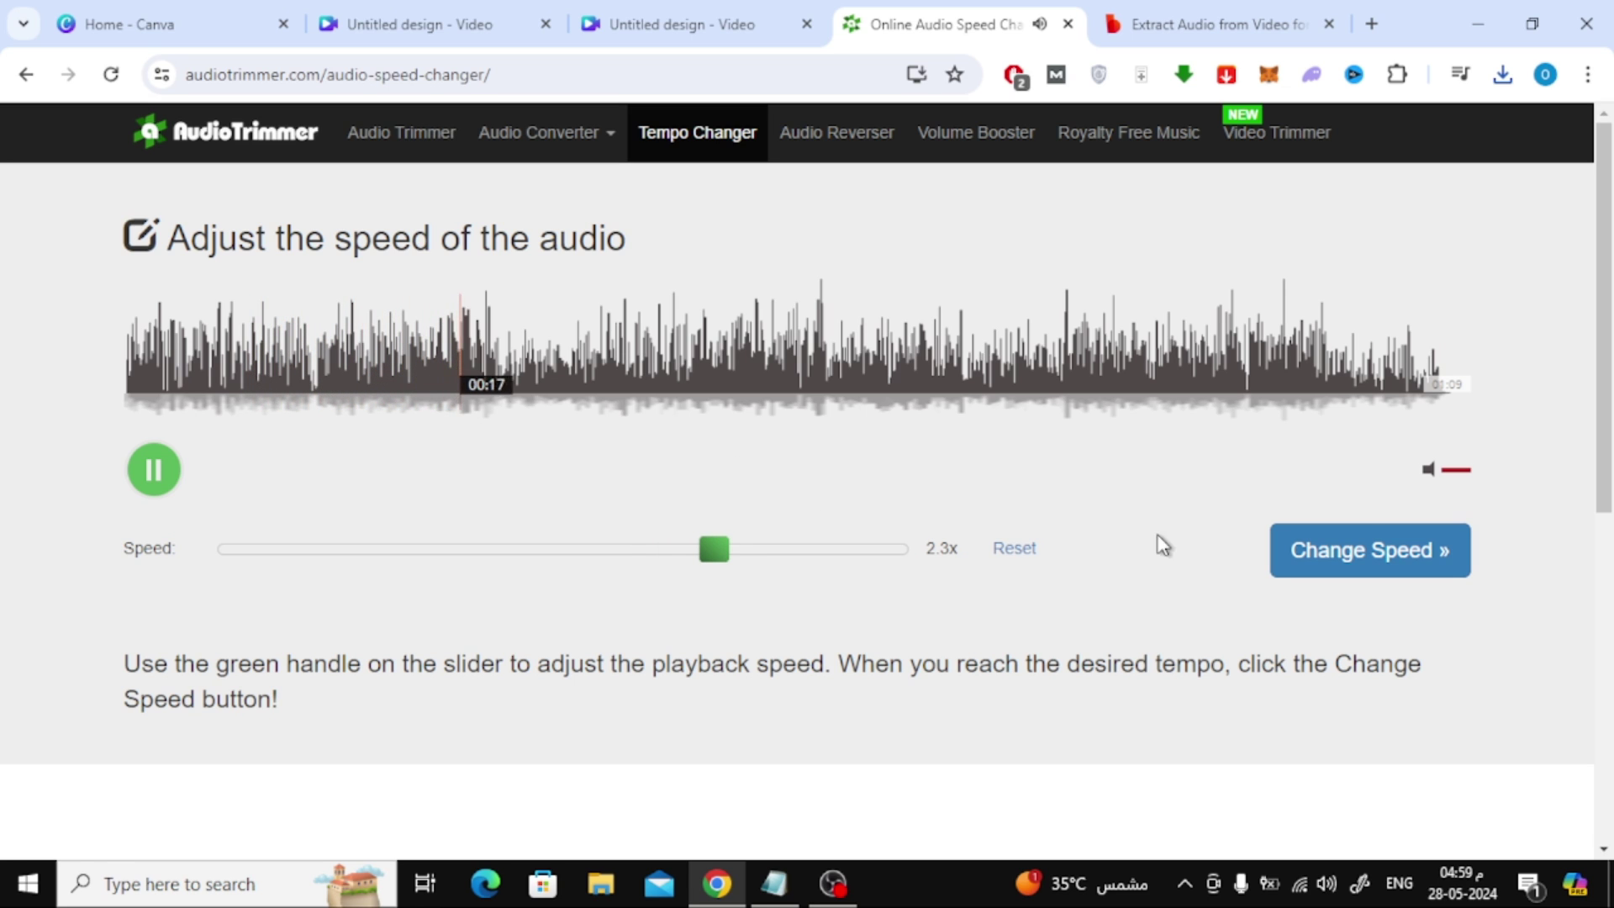
{"action": "left_click", "coordinate": [1293, 557]}
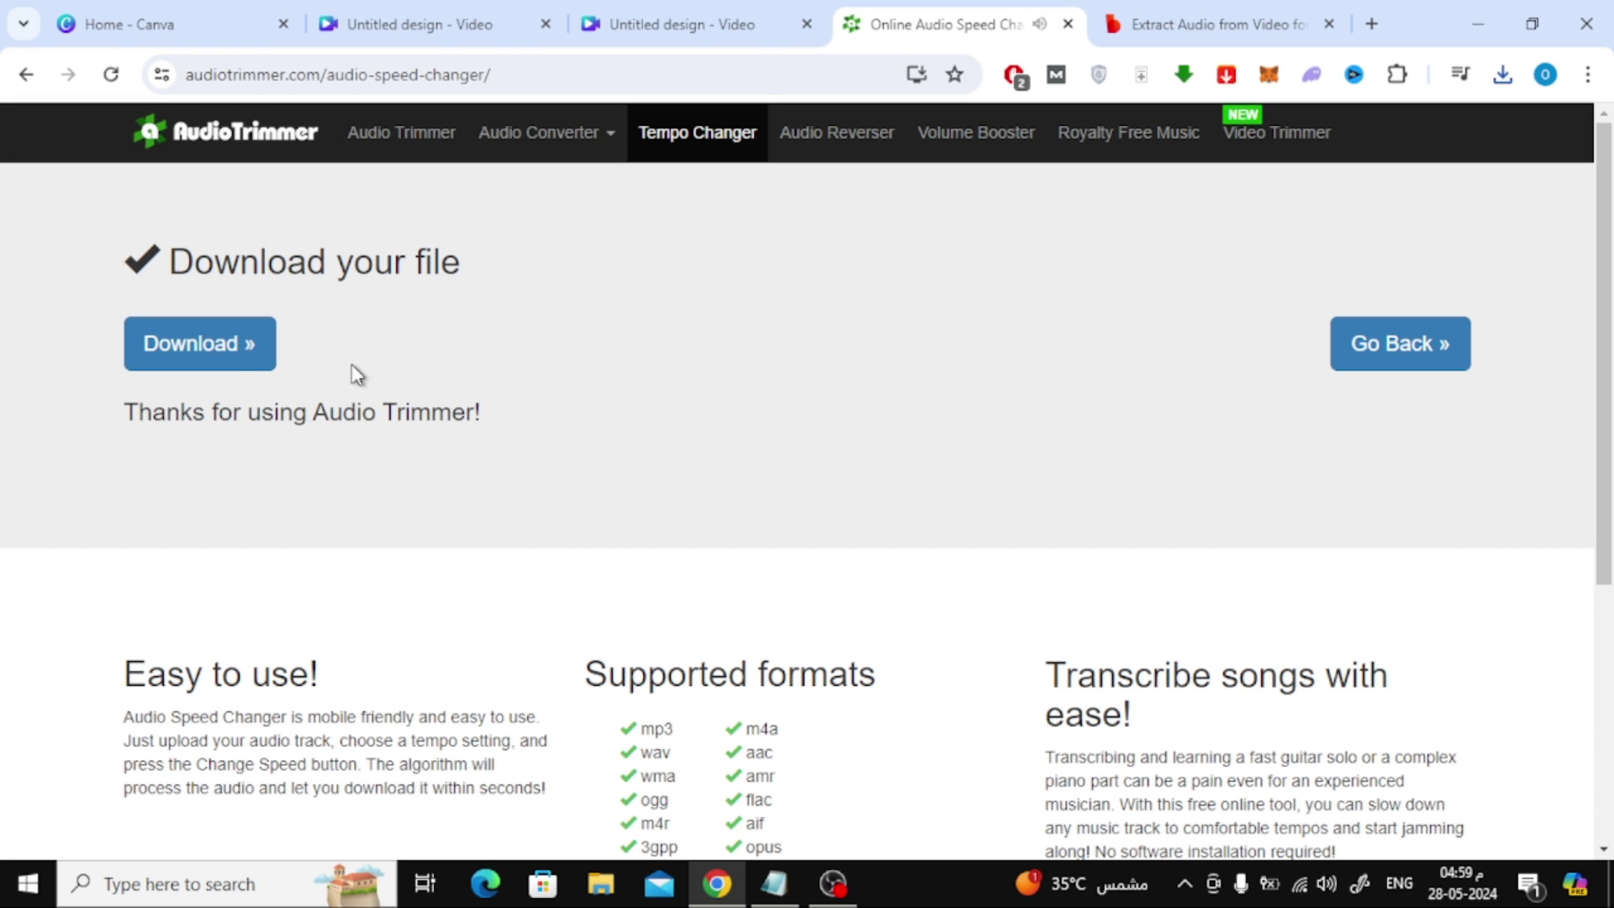
{"action": "left_click", "coordinate": [244, 343]}
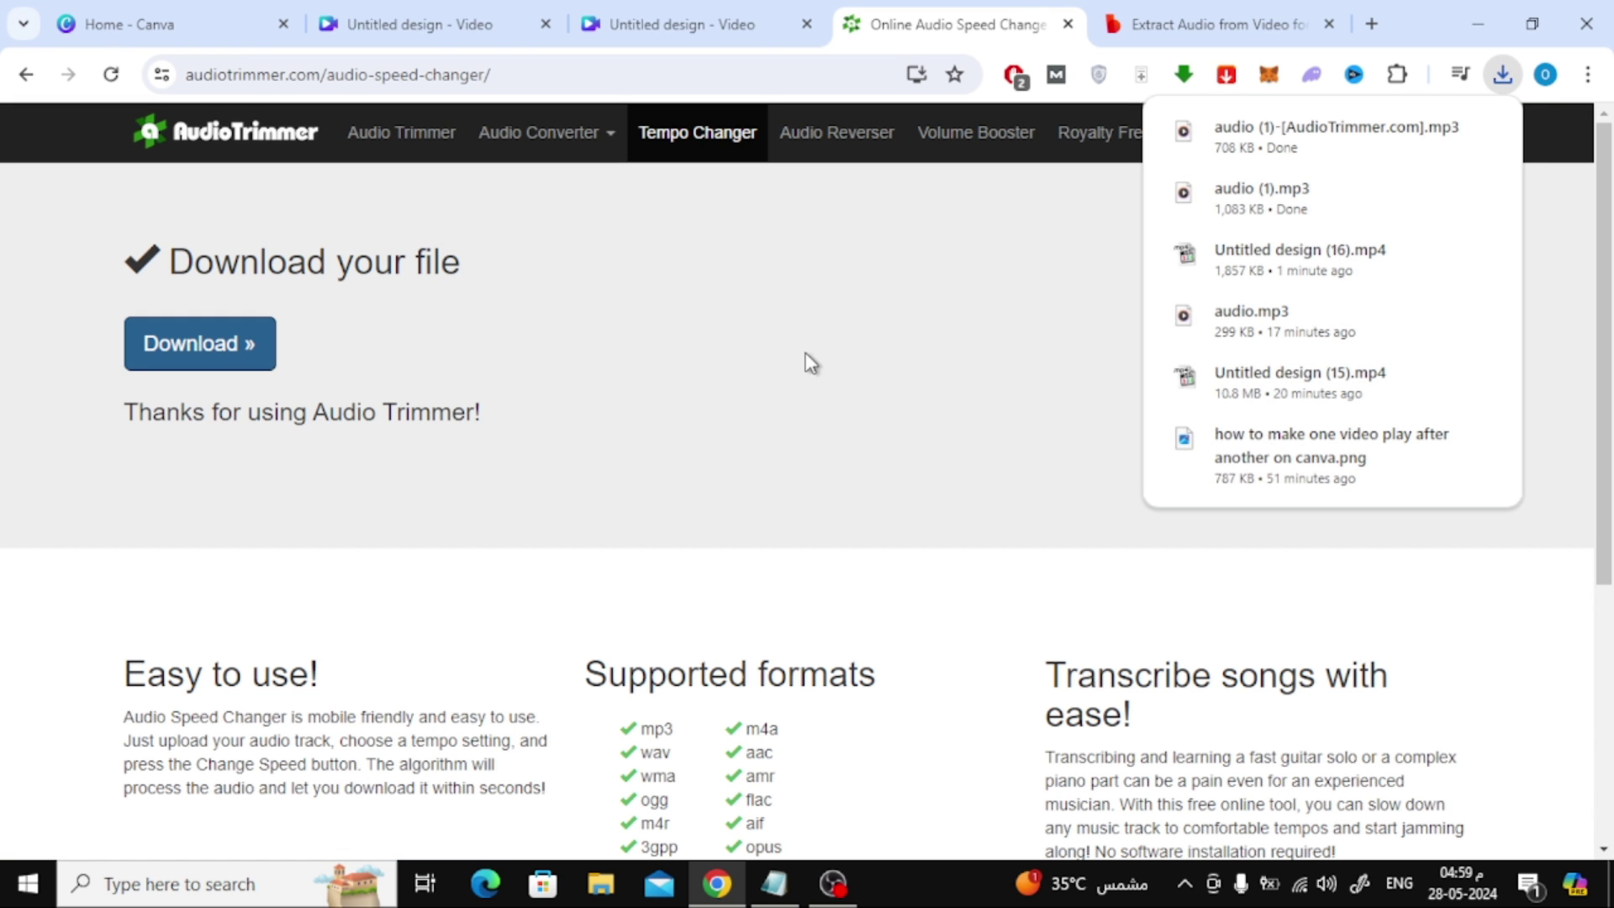
Upload the sped-up MP3, place it under the clips, stretch clip 2 to 13.7s, and preview.
{"action": "left_click_drag", "start_coordinate": [1236, 144], "coordinate": [336, 416]}
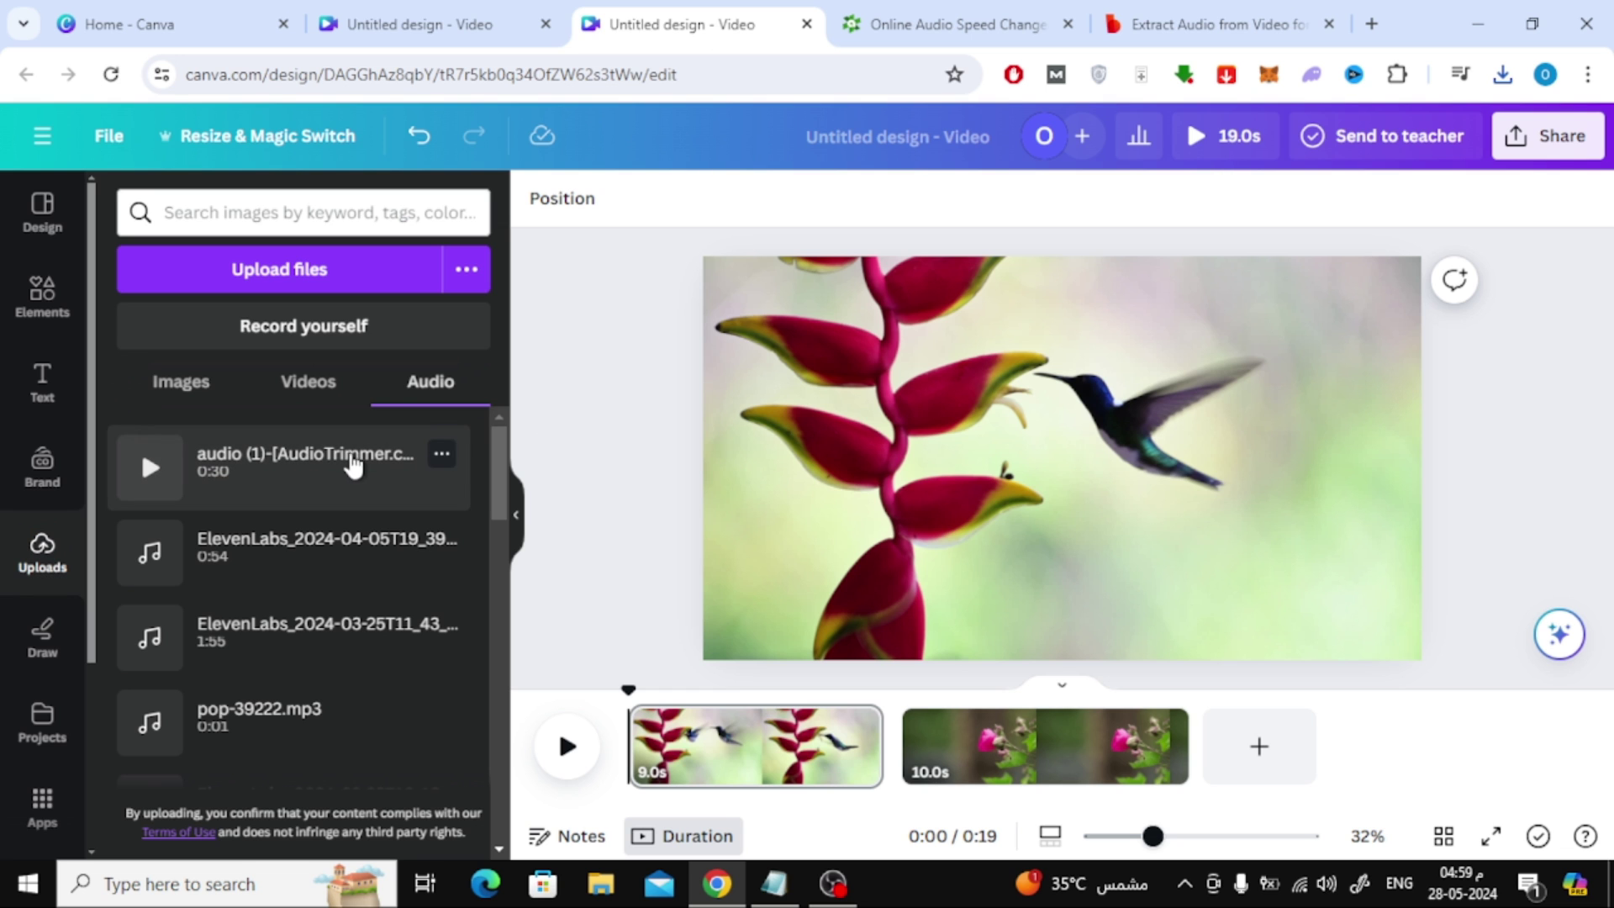
{"action": "left_click_drag", "start_coordinate": [140, 445], "coordinate": [719, 765]}
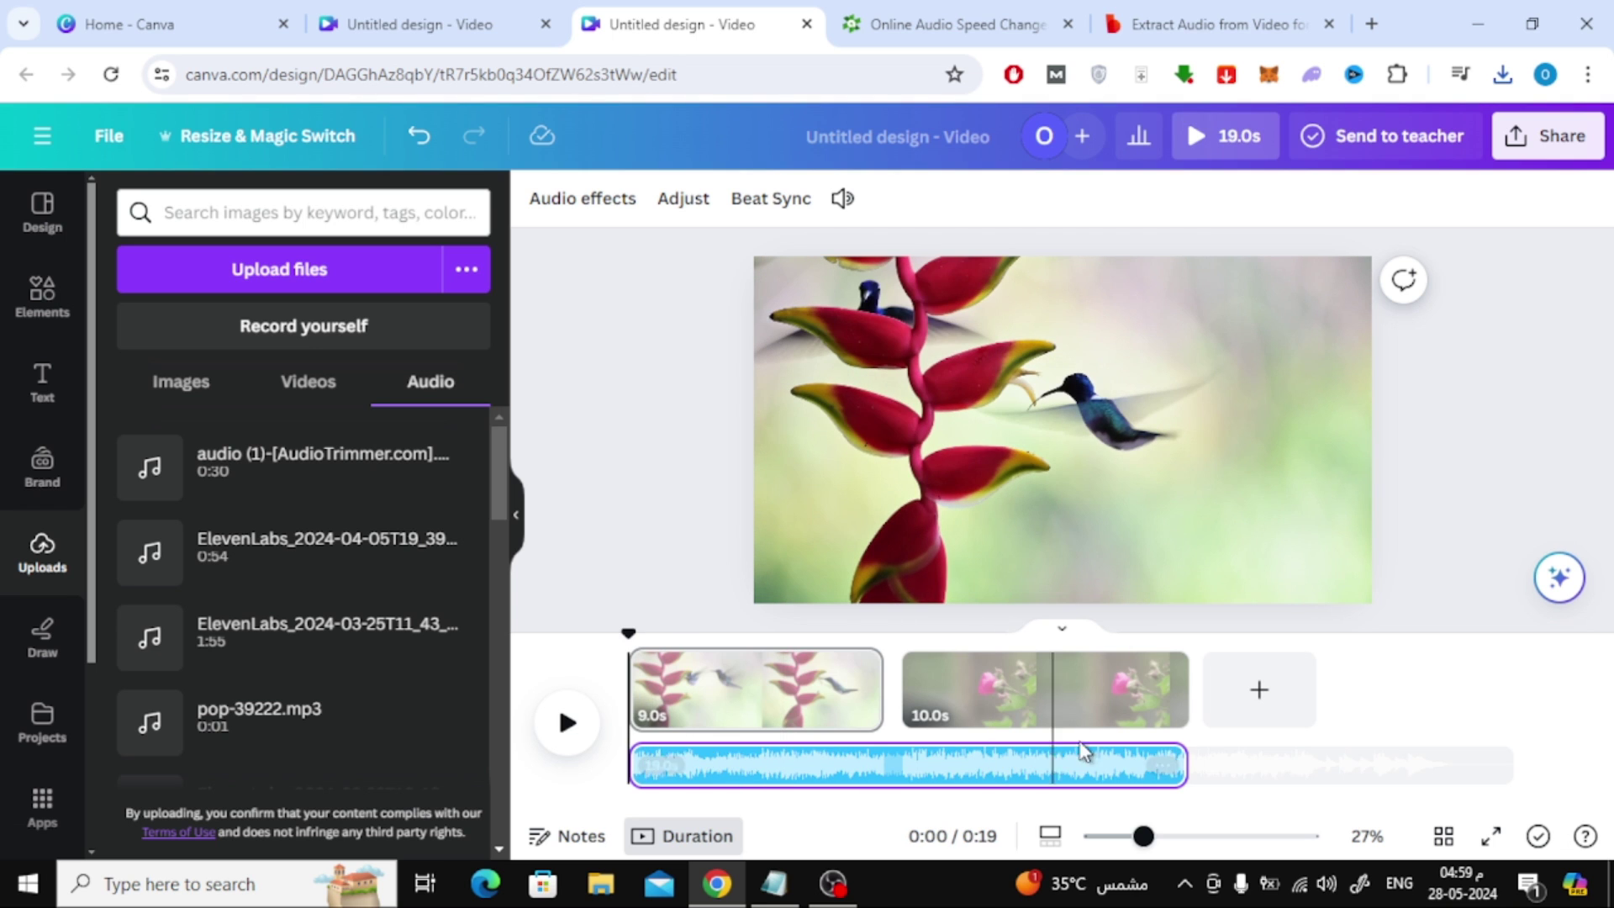
{"action": "left_click_drag", "start_coordinate": [1183, 689], "coordinate": [1288, 691]}
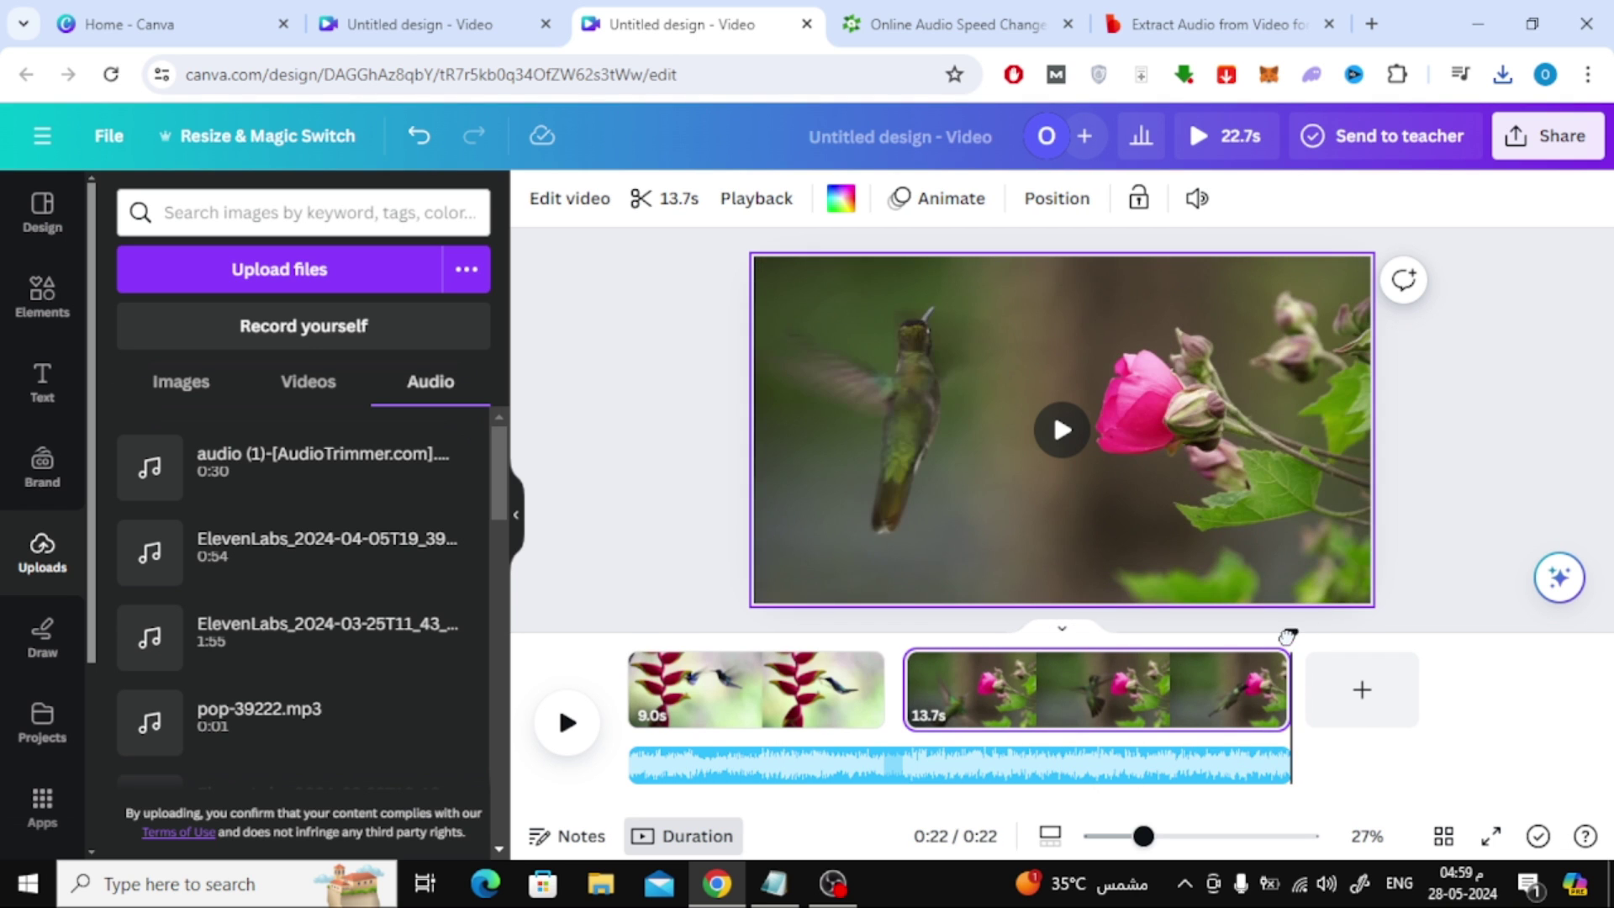
{"action": "left_click", "coordinate": [648, 677]}
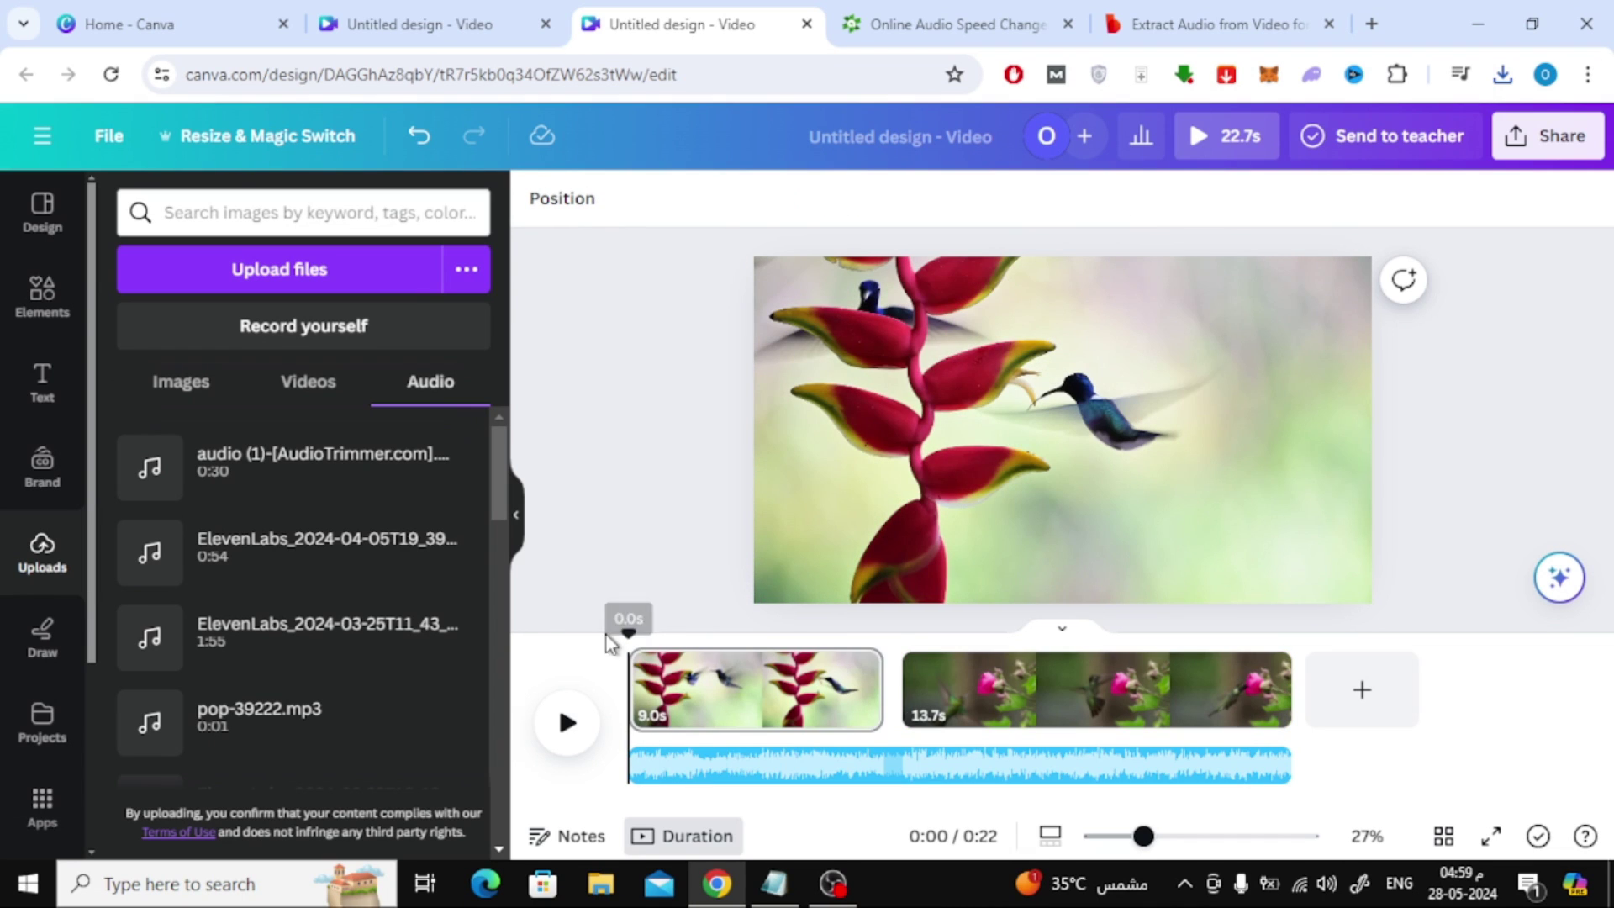
{"action": "left_click", "coordinate": [568, 725]}
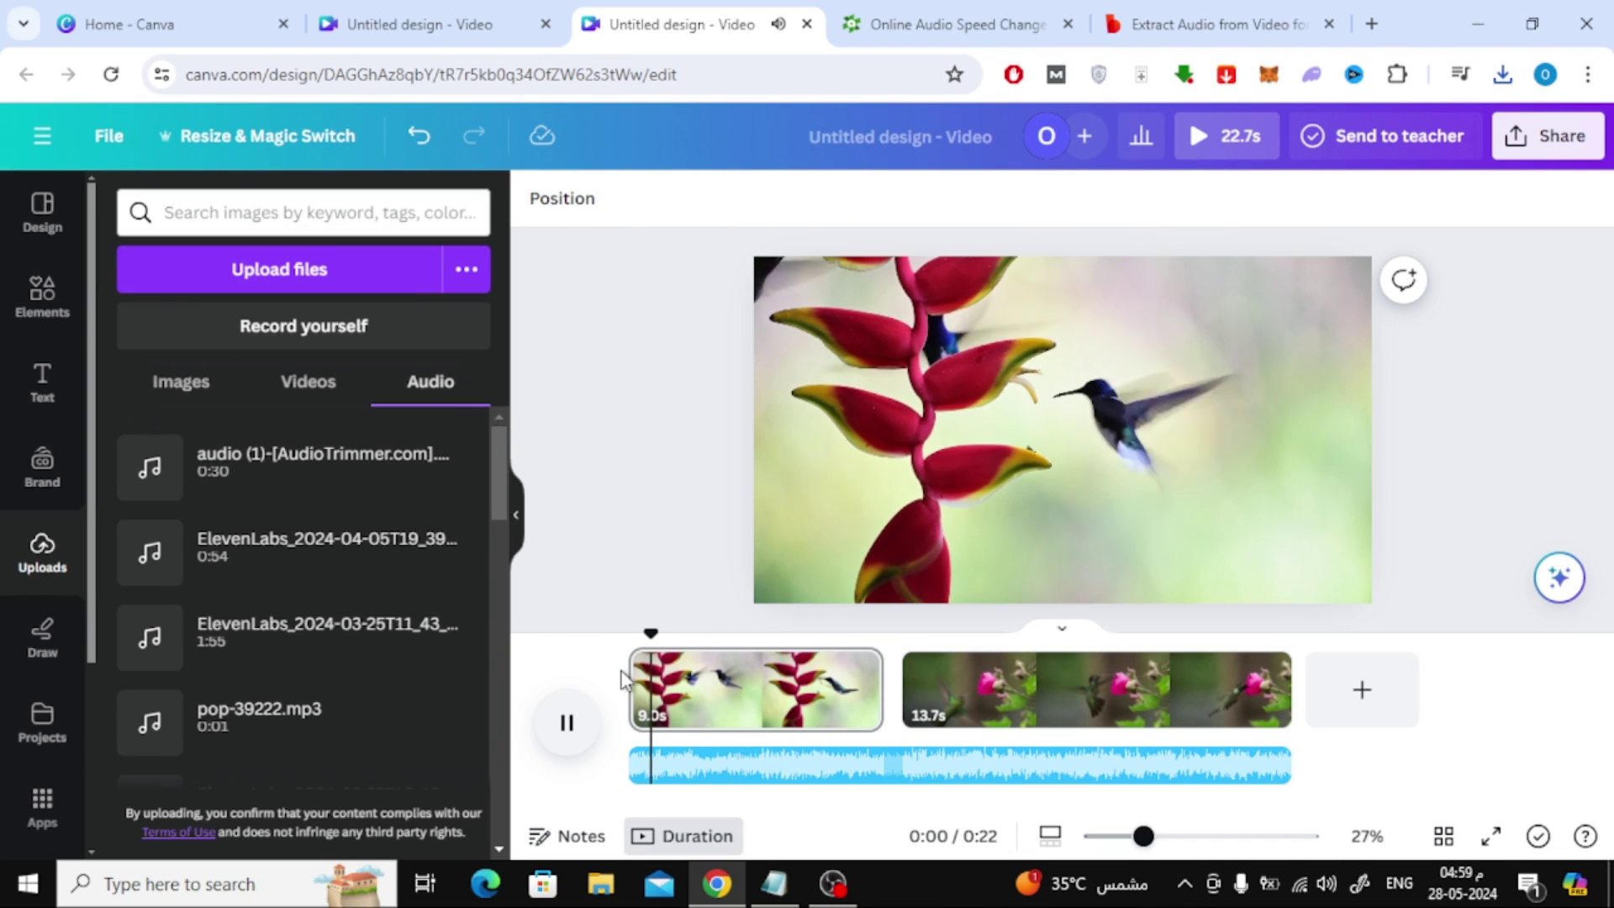